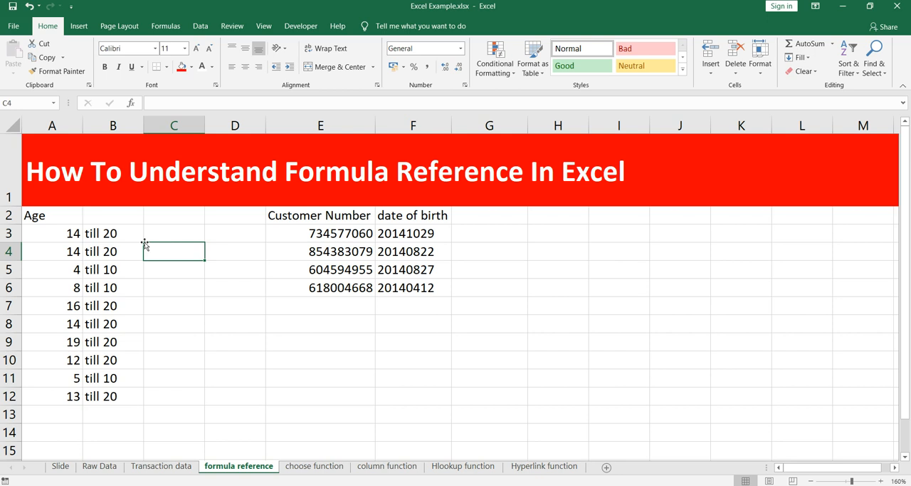
- Enter the heading "bucket" in B2, beside the Age heading
key(Up)
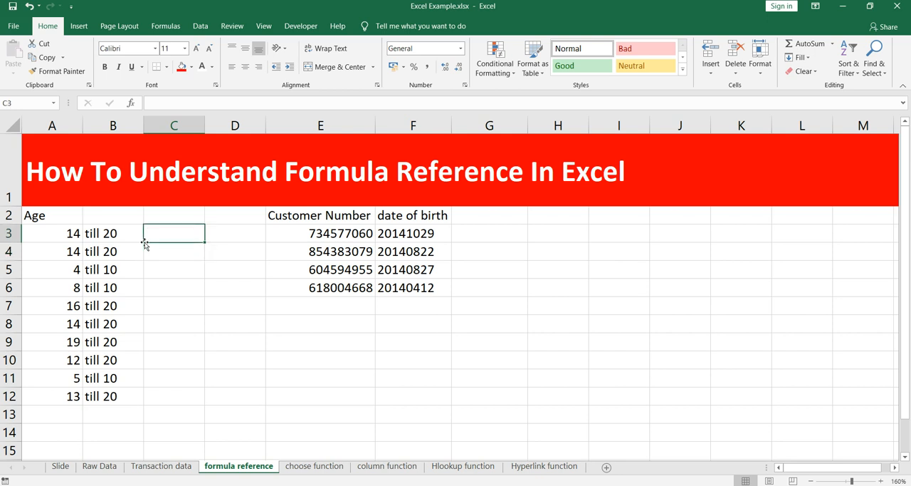
key(Left)
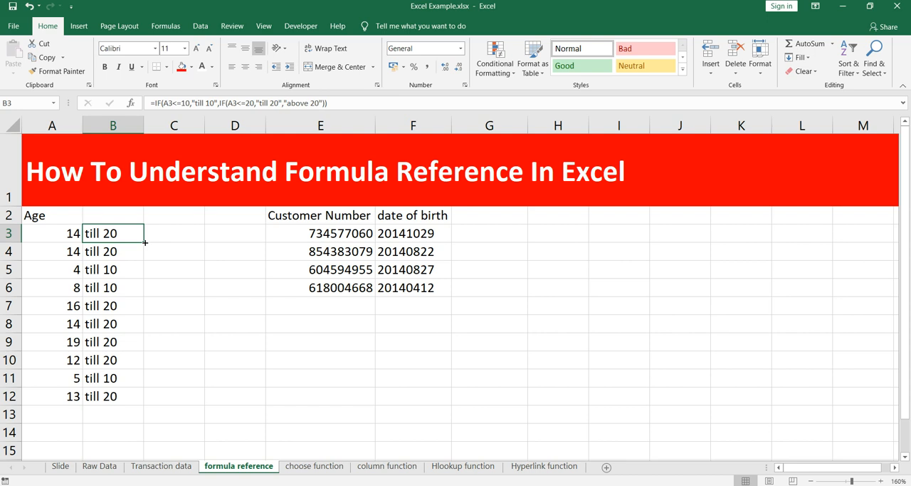
key(Up)
text(bucket)
key(Return)
- Change the age in A10 to 85
key(Left)
key(Down)
key(Down)
key(Down)
key(Down)
key(Down)
key(Down)
key(Down)
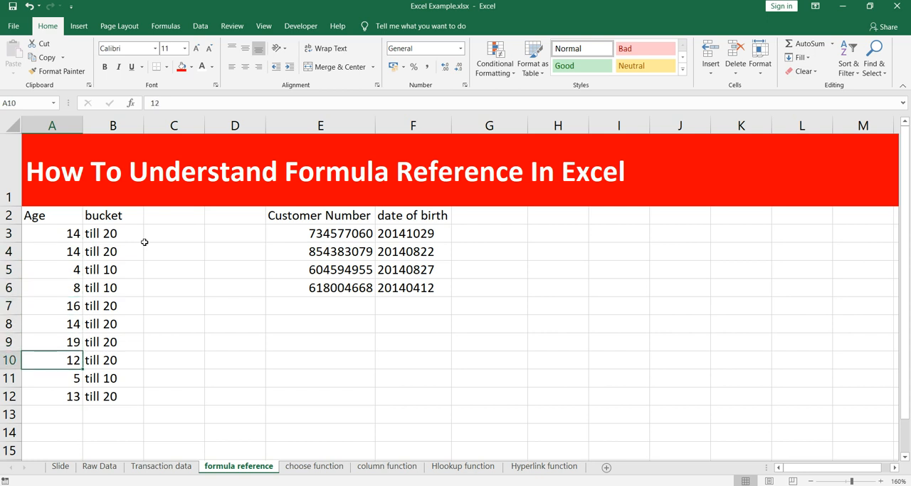
text(85)
key(Return)
key(Up)
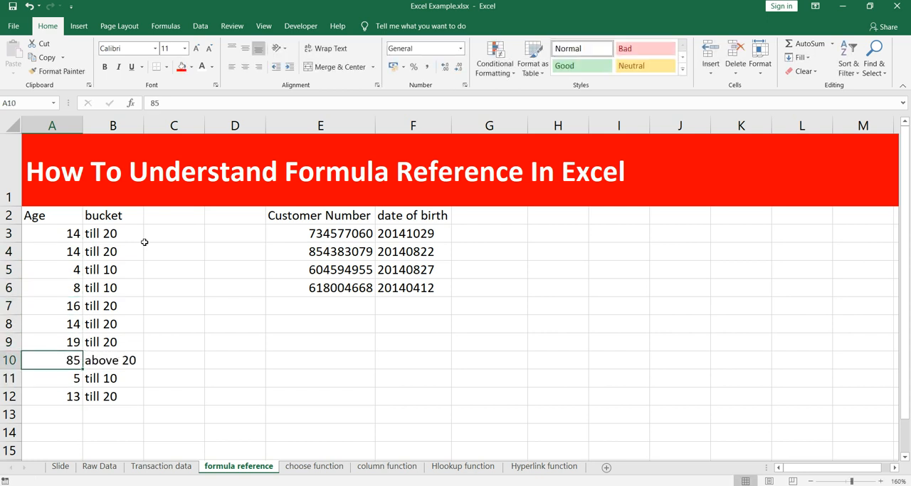
- Compare the bucket formula in B10 with the one in B3
key(Right)
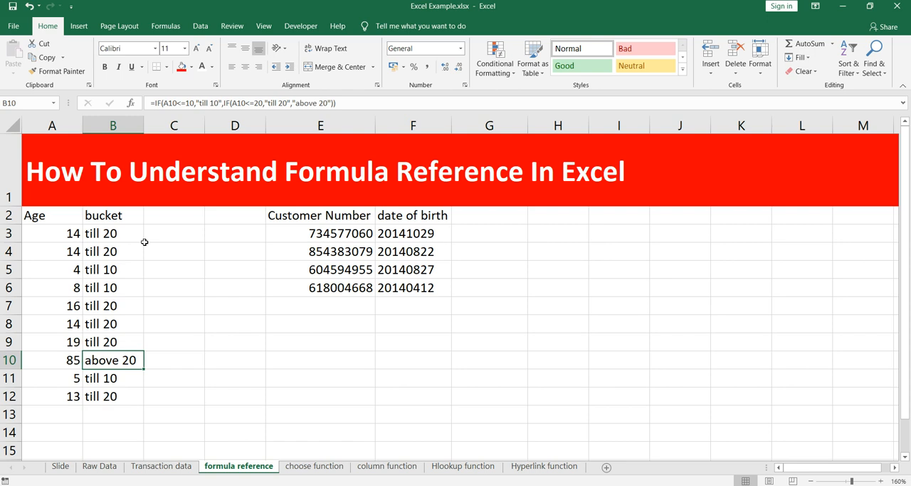
key(ctrl+Up)
key(Down)
key(Left)
key(Right)
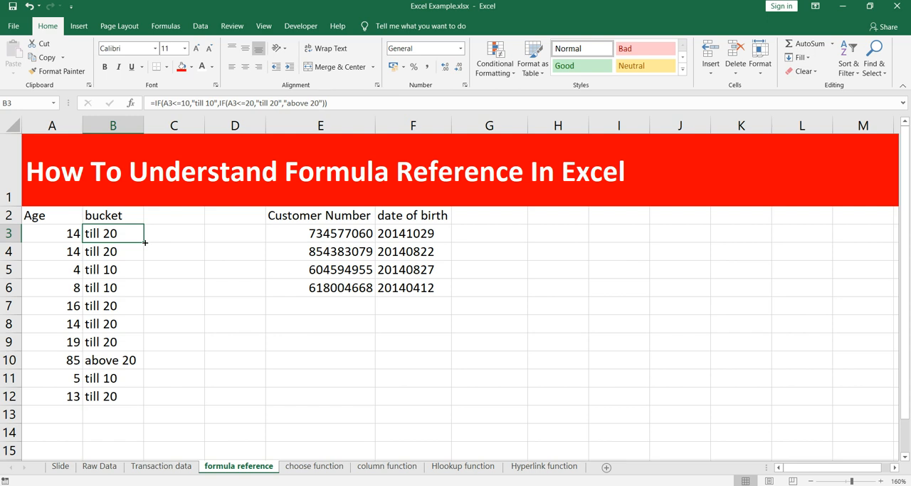
- Open the nested IF formula in B3 within the cell and inspect each of its arguments
click(230, 257)
click(106, 231)
double_click(121, 238)
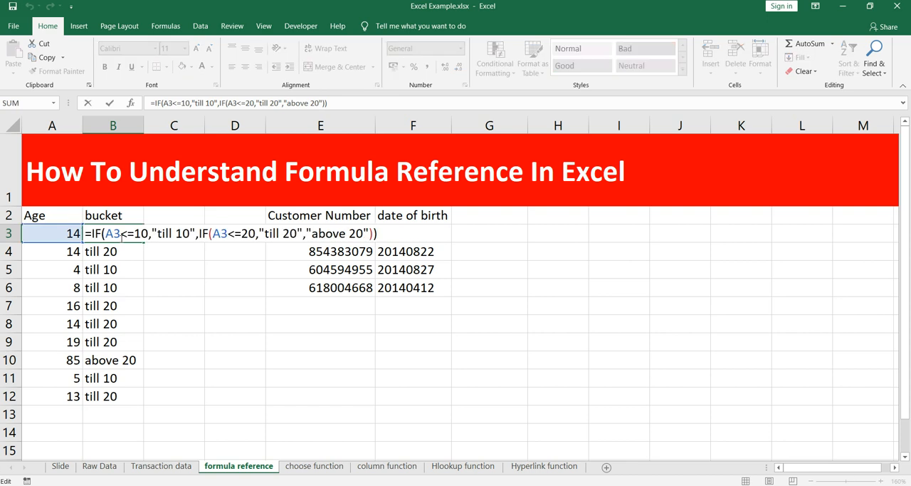
click(121, 235)
click(158, 234)
click(191, 235)
click(222, 236)
click(240, 236)
click(290, 237)
click(329, 237)
click(209, 234)
click(86, 233)
click(129, 233)
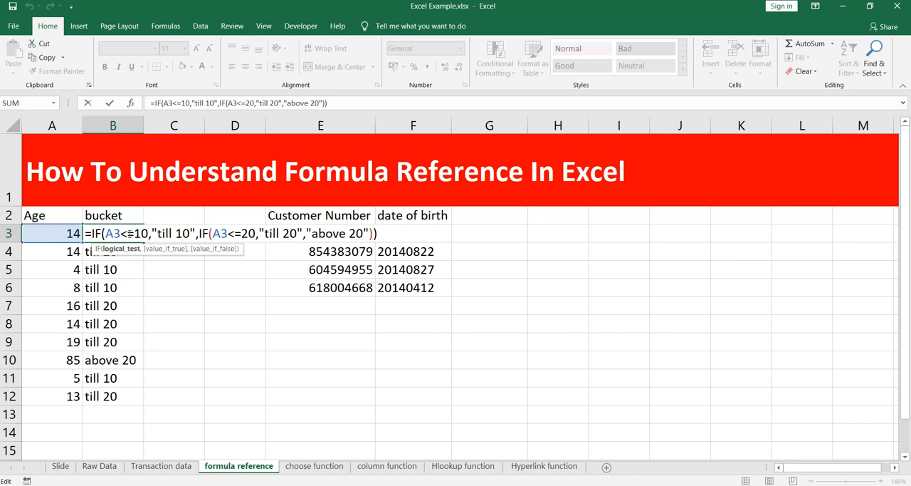
key(Escape)
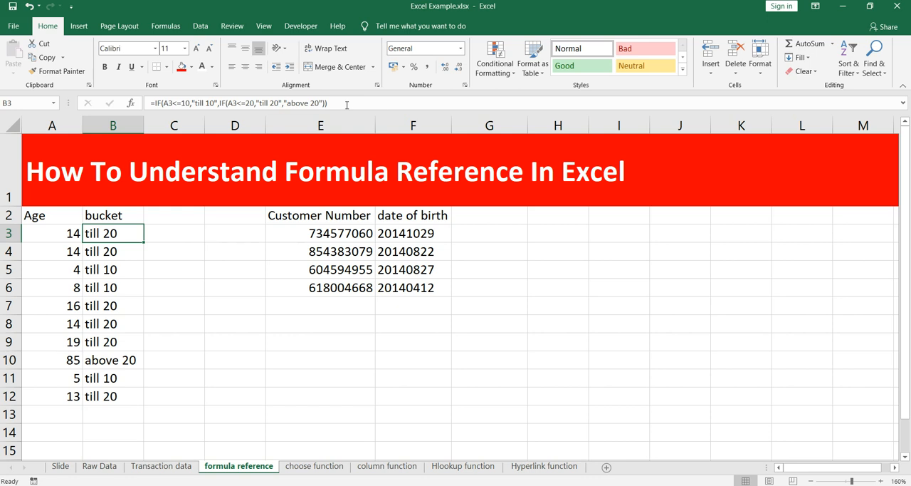
- Walk through B3's formula from its closing part back to the first IF and its A3 reference
click(347, 105)
click(229, 103)
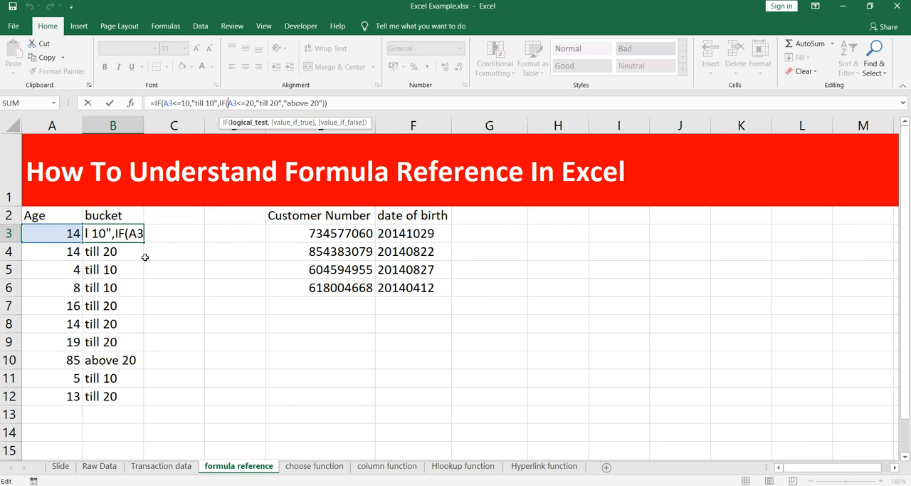
key(ctrl+Return)
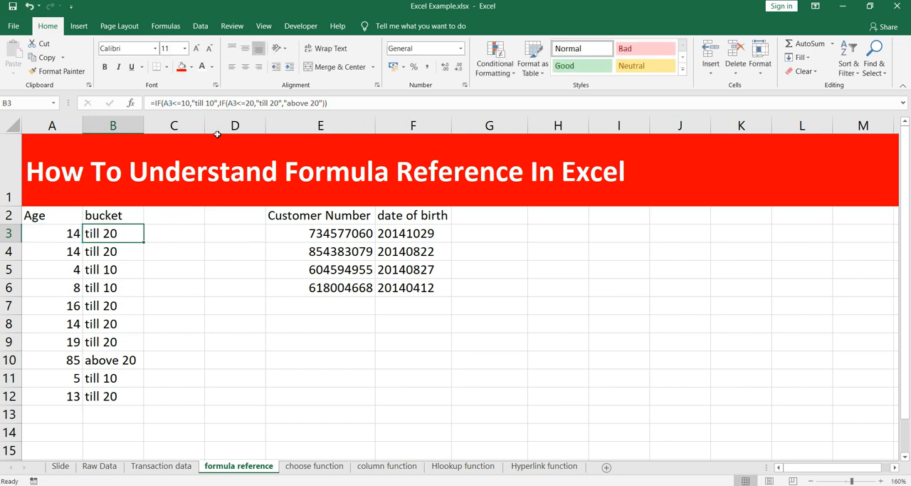
click(195, 103)
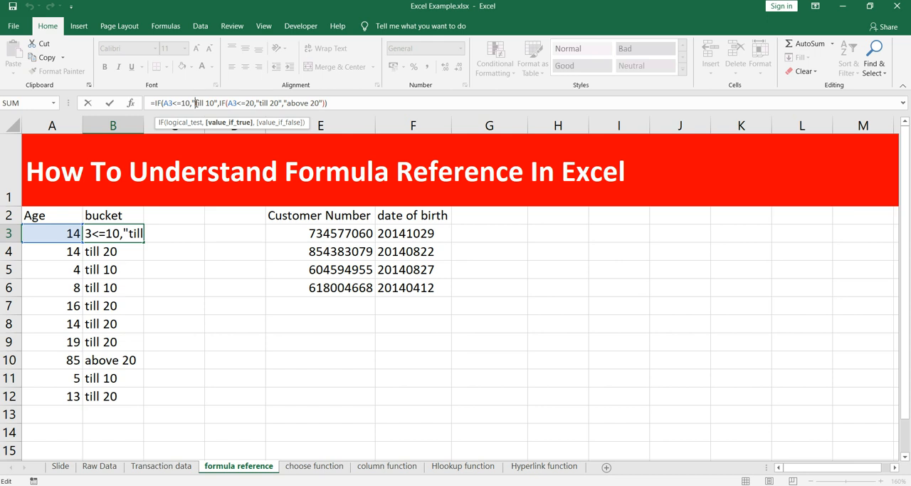
click(379, 108)
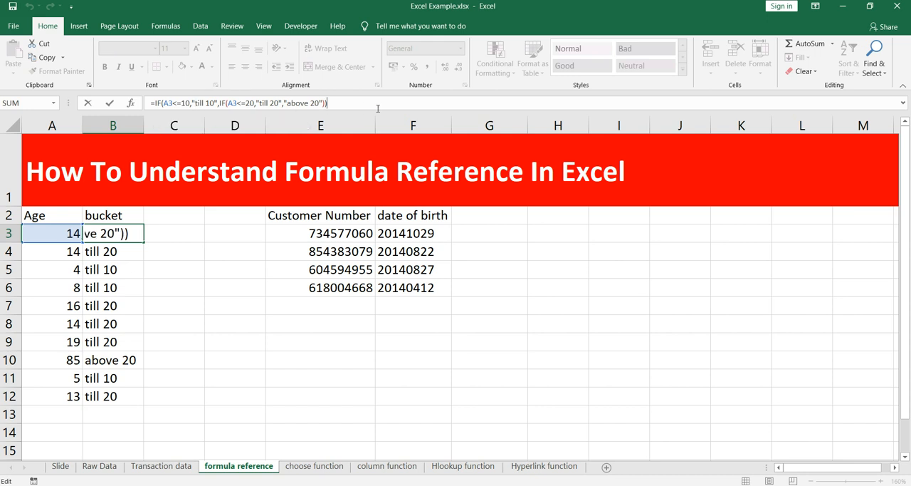
key(Left)
key(Left)
key(Left)
key(Left)
key(Left)
key(Left)
key(Left)
key(Left)
key(Left)
key(Left)
key(Left)
key(Left)
key(Left)
key(Left)
key(Left)
key(Left)
key(Left)
key(Left)
key(Left)
key(Left)
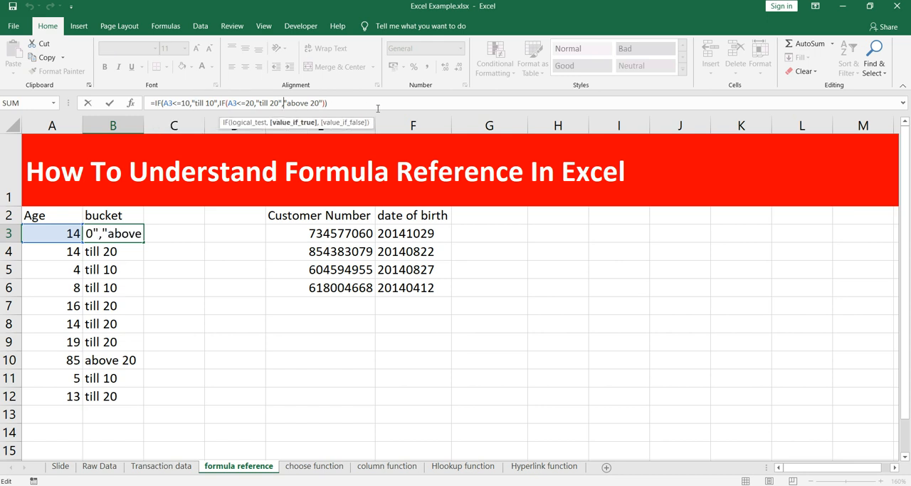
key(Left)
key(Left)
key(Left)
key(Left)
key(Left)
key(Left)
key(Left)
key(Left)
key(Left)
key(Left)
key(Left)
key(Left)
key(Left)
key(Right)
key(Right)
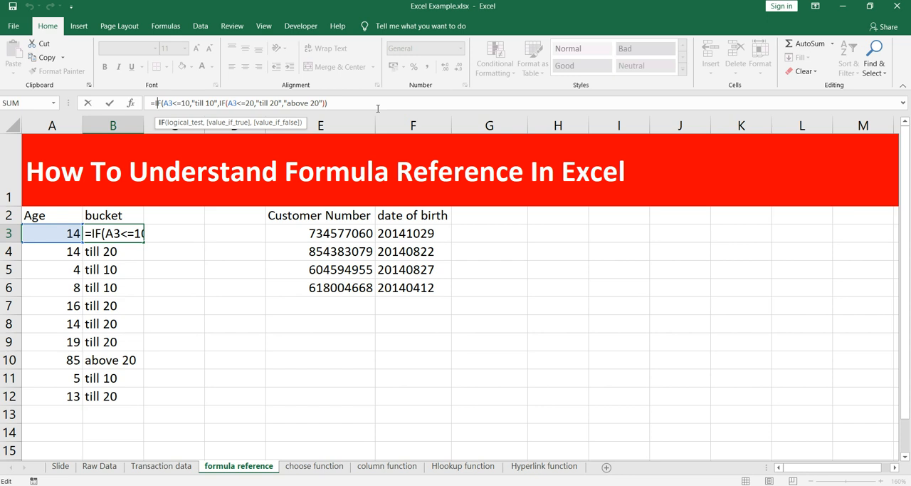
key(Right)
key(Right)
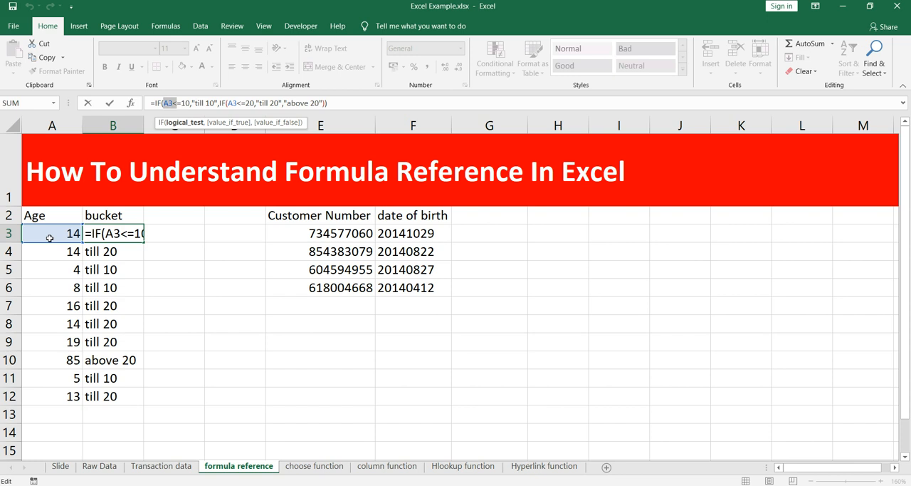
- Examine the A3<=10 test in B3's formula, followed by the nested A3<=20 test and its value-if-false part
click(188, 103)
click(193, 103)
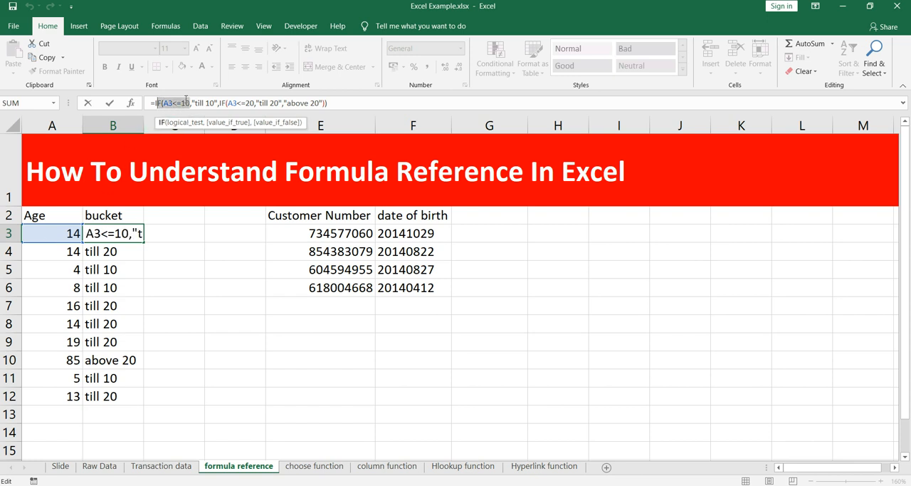
drag(193, 103, 261, 103)
click(220, 103)
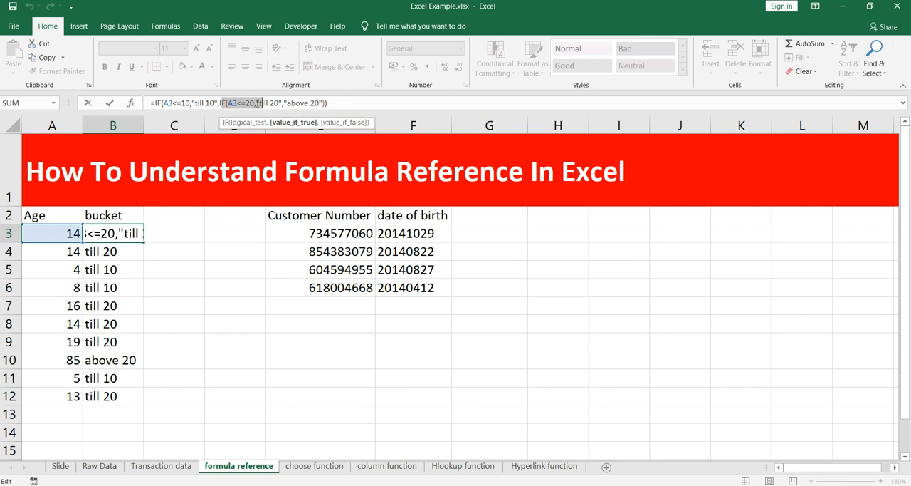
click(236, 103)
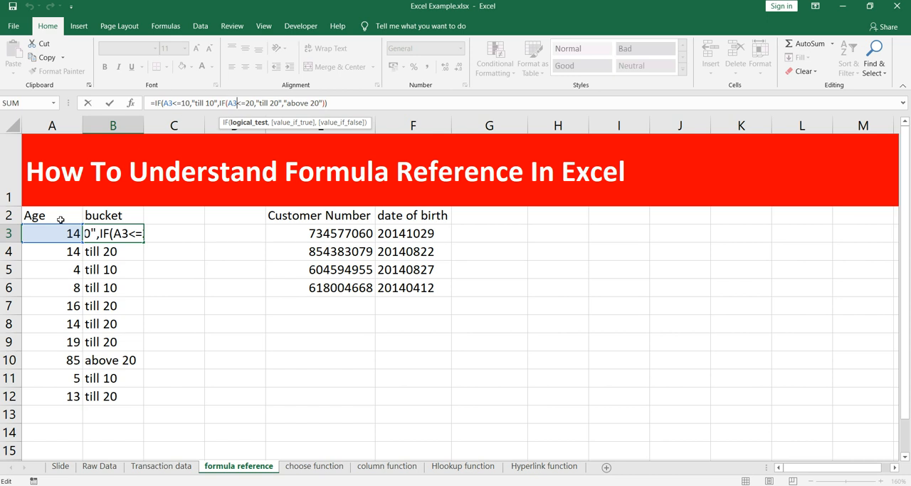
drag(245, 102, 323, 102)
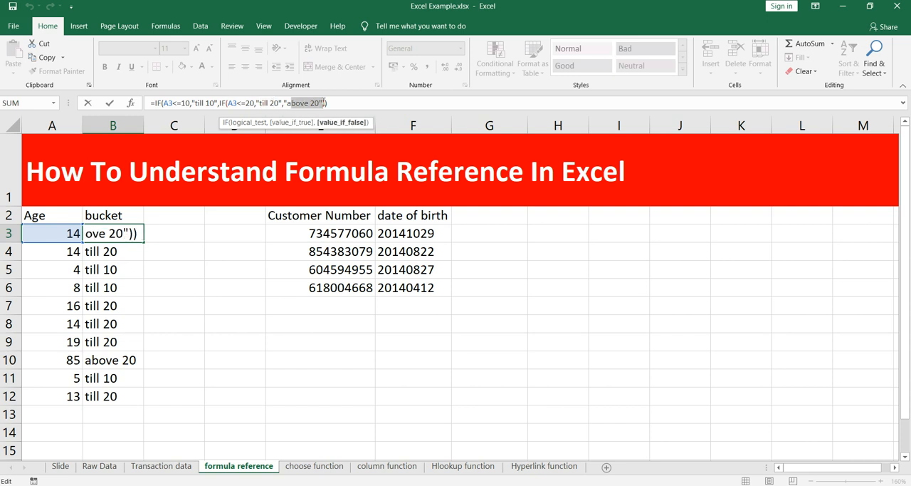
click(336, 102)
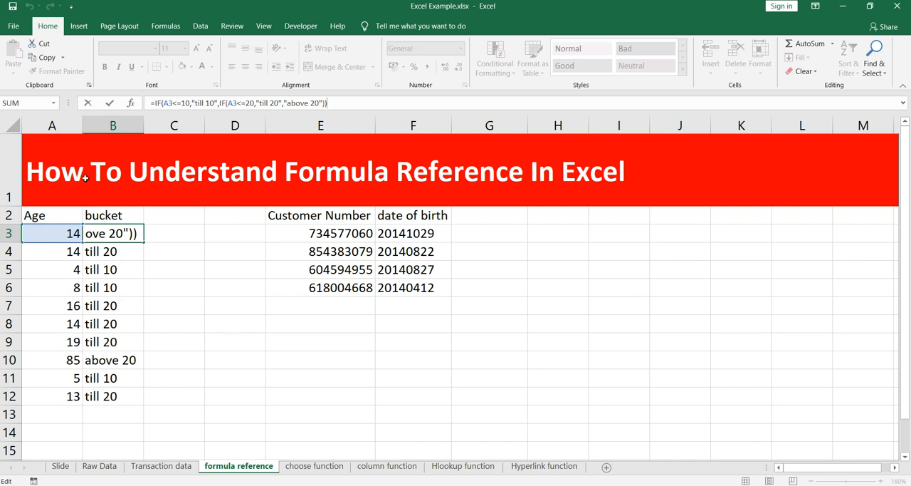
- Review how the results "till 10", "till 20" and "above 20" relate to the A3 tests in B3's formula, and leave editing
drag(263, 103, 316, 103)
click(262, 102)
click(255, 102)
click(290, 104)
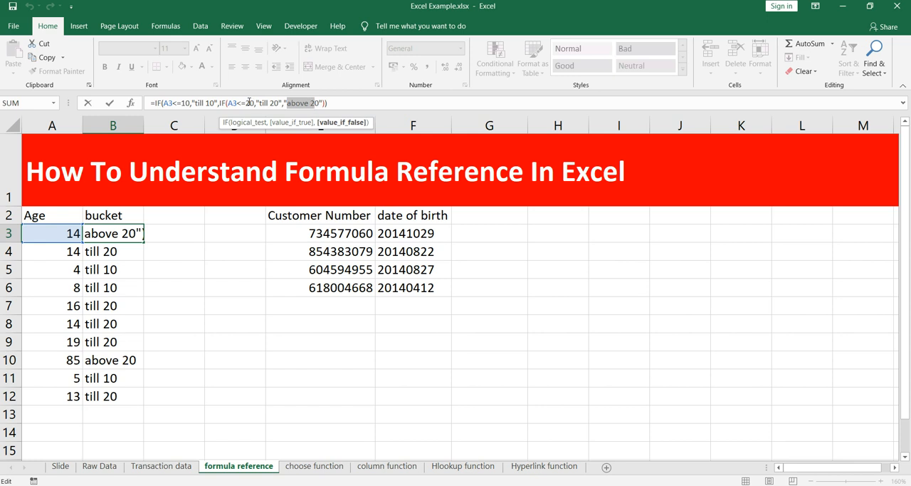
click(226, 103)
drag(169, 103, 215, 103)
click(162, 103)
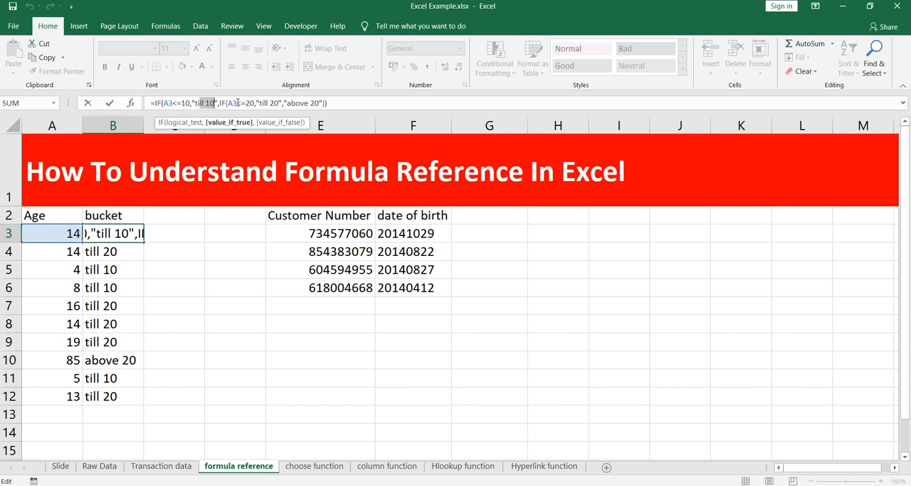
drag(230, 103, 256, 103)
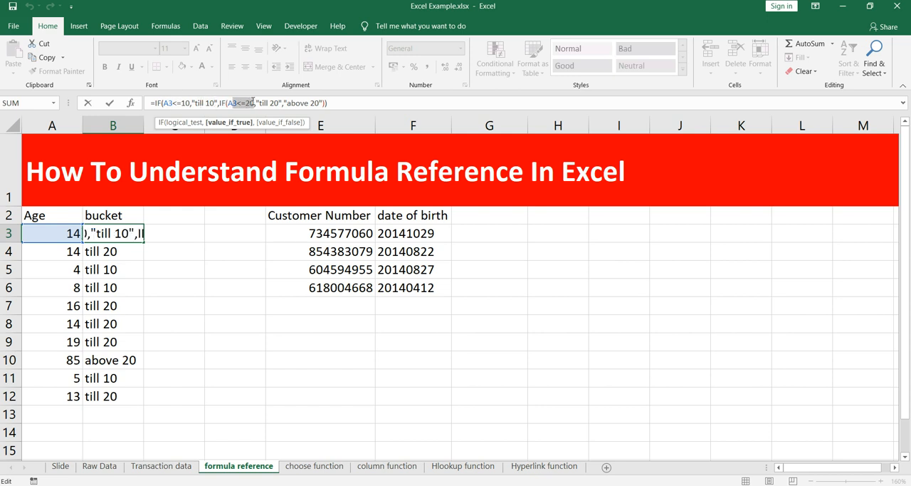
click(267, 103)
double_click(273, 104)
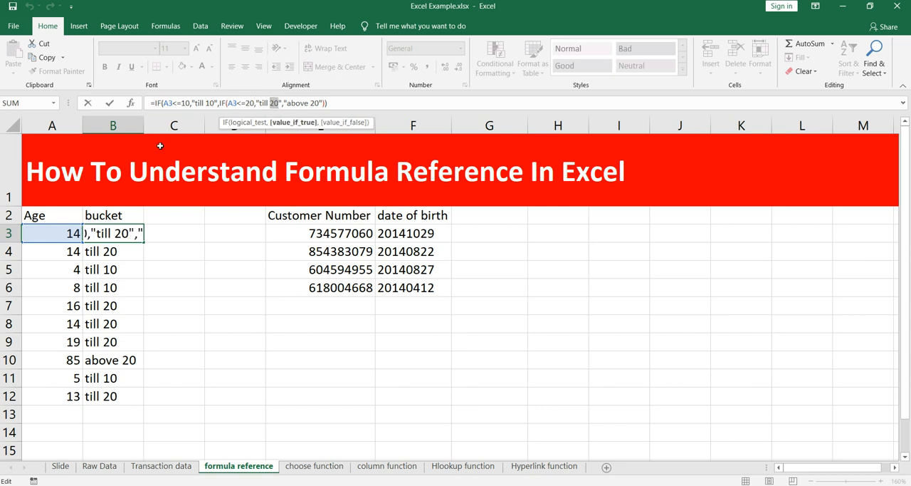
drag(240, 103, 176, 103)
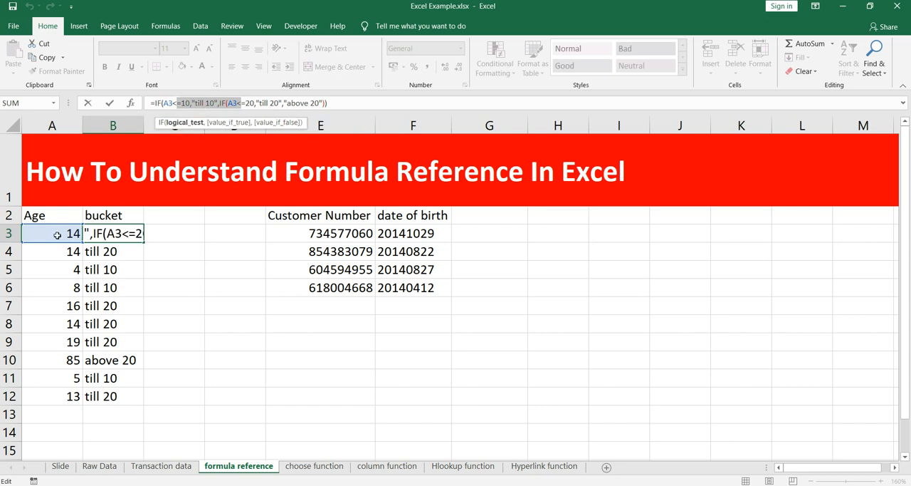
key(Escape)
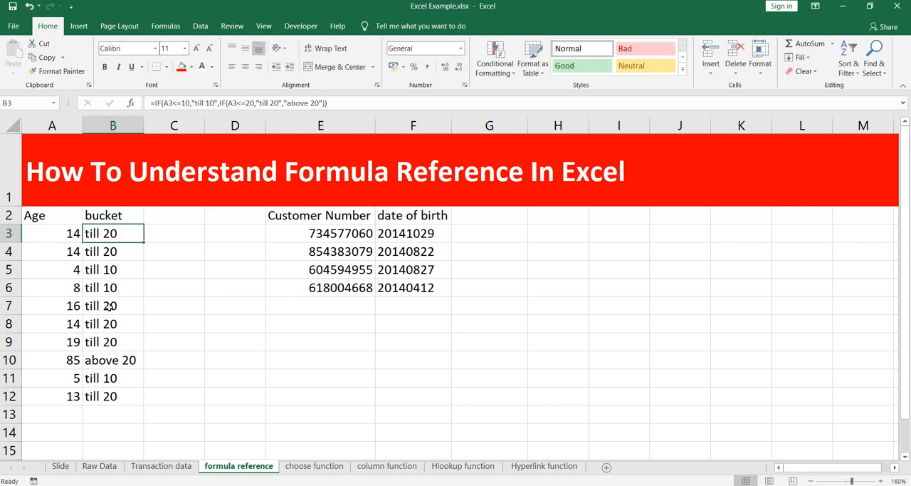
- Inspect the formula in B9 to see which Age cell it references
click(125, 331)
click(118, 342)
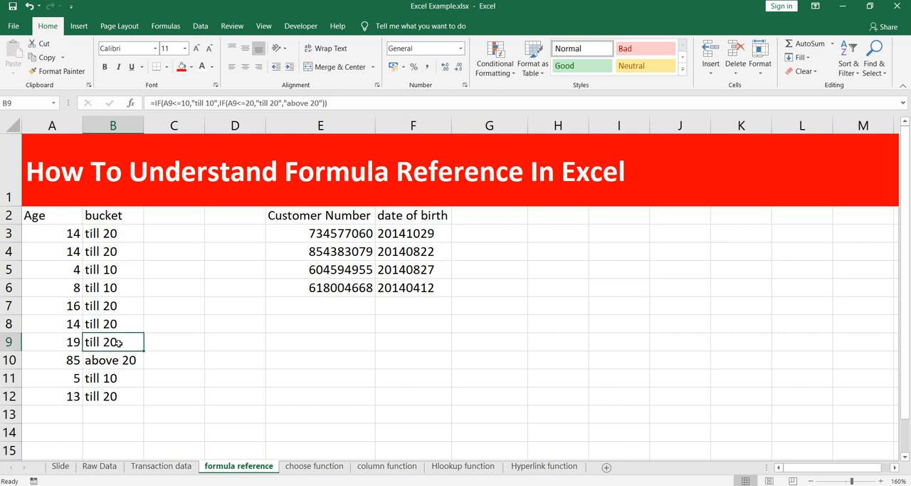
double_click(118, 342)
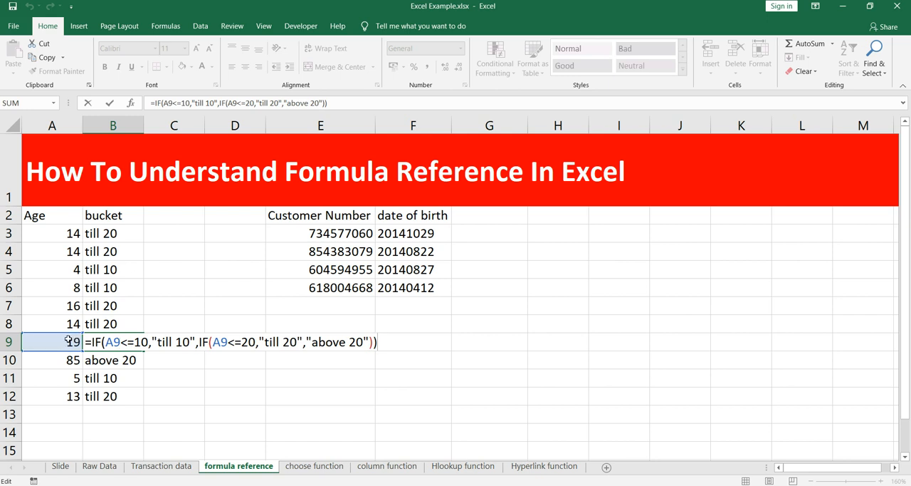
key(Escape)
- Change the first IF test in B8's formula to reference A7
click(117, 323)
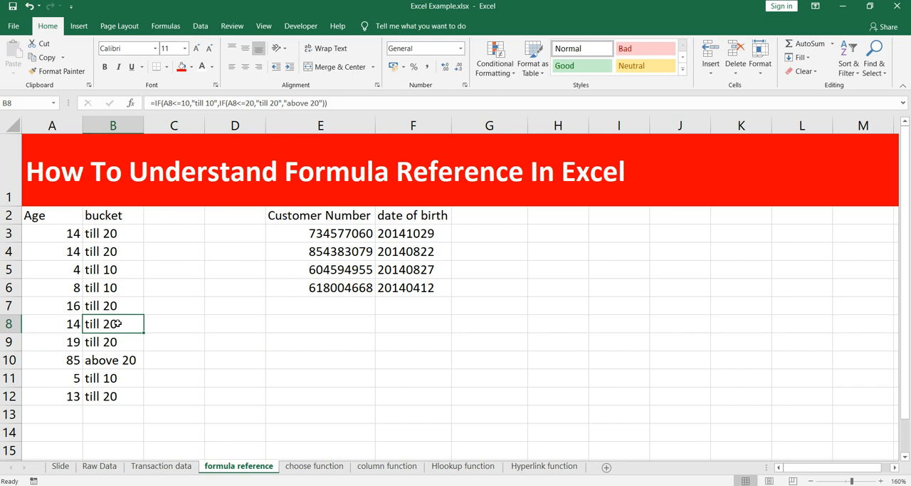
click(178, 104)
key(BackSpace)
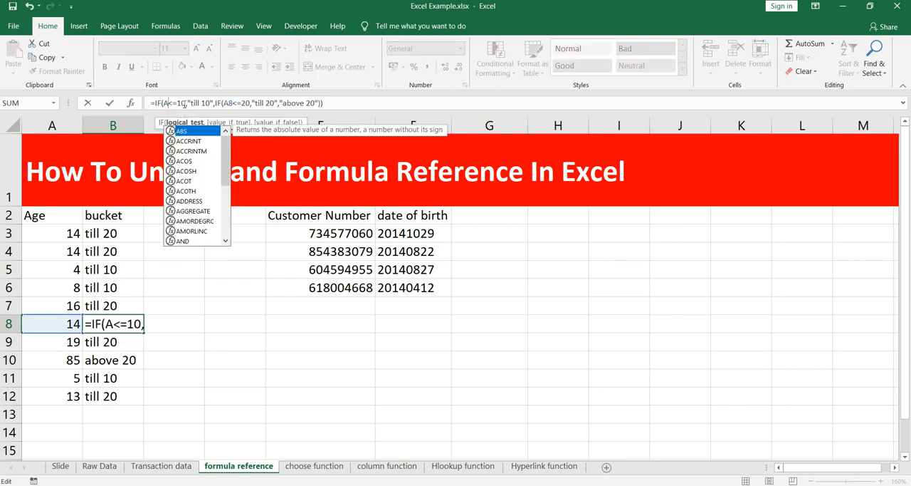
text(7)
key(Return)
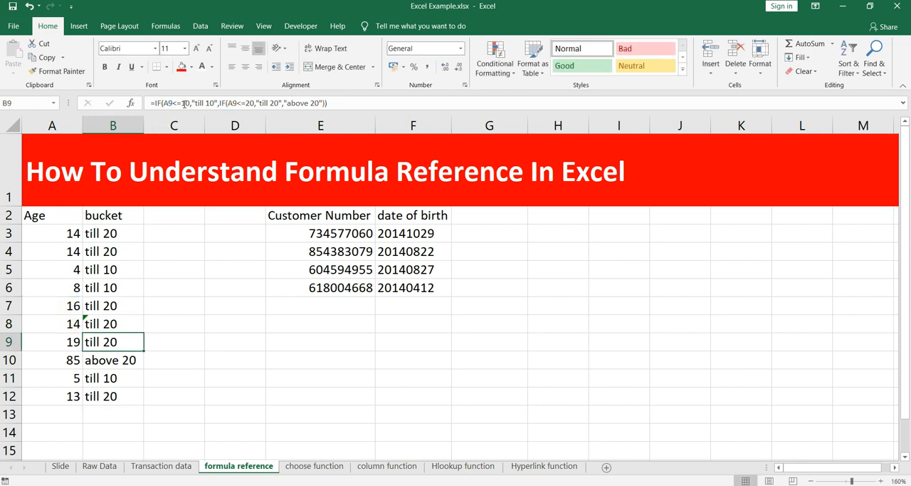
- Check the Age reference in B9's formula, and change the nested IF test in B8's formula to reference A7
click(235, 103)
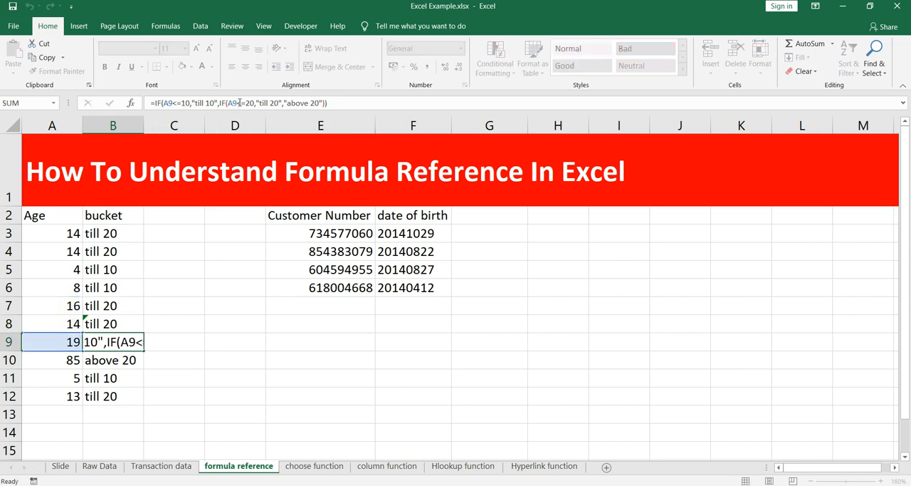
key(Escape)
key(Up)
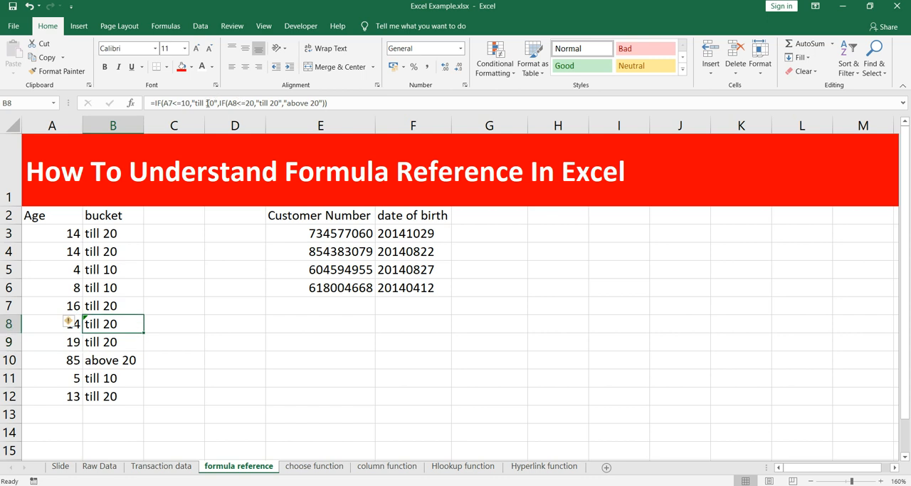
click(183, 103)
click(238, 104)
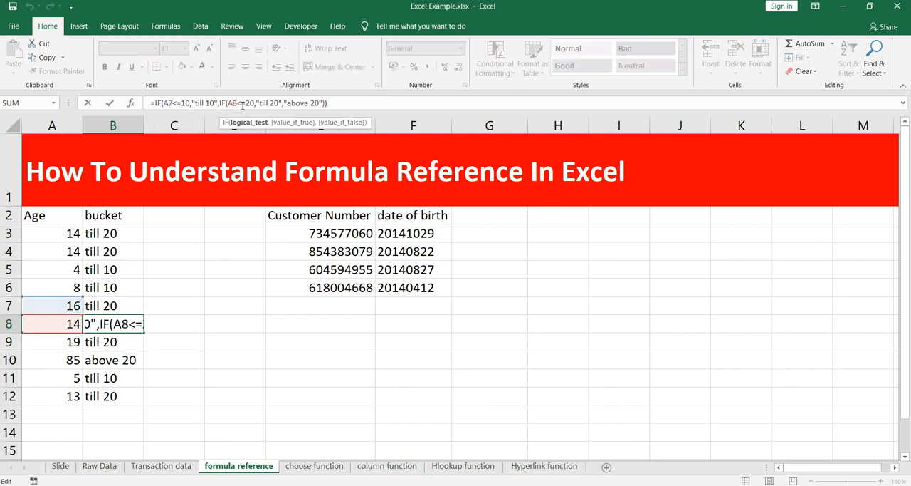
key(BackSpace)
text(7)
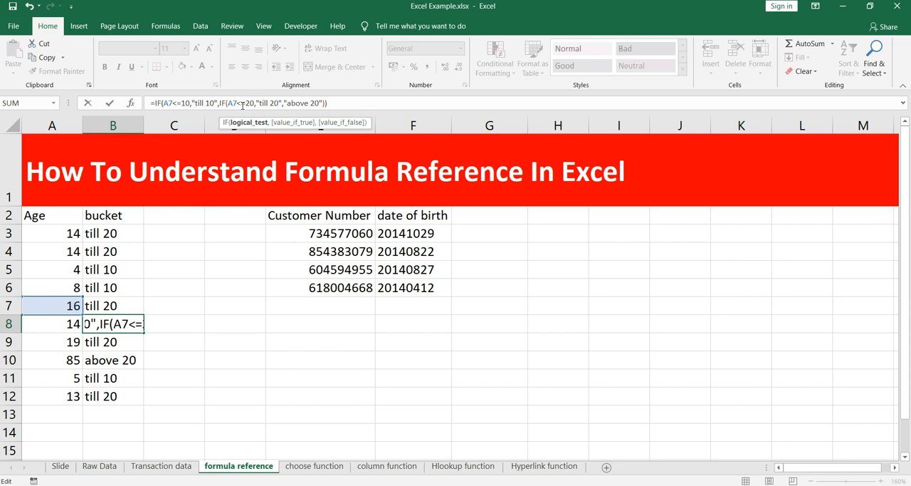
key(Return)
key(Up)
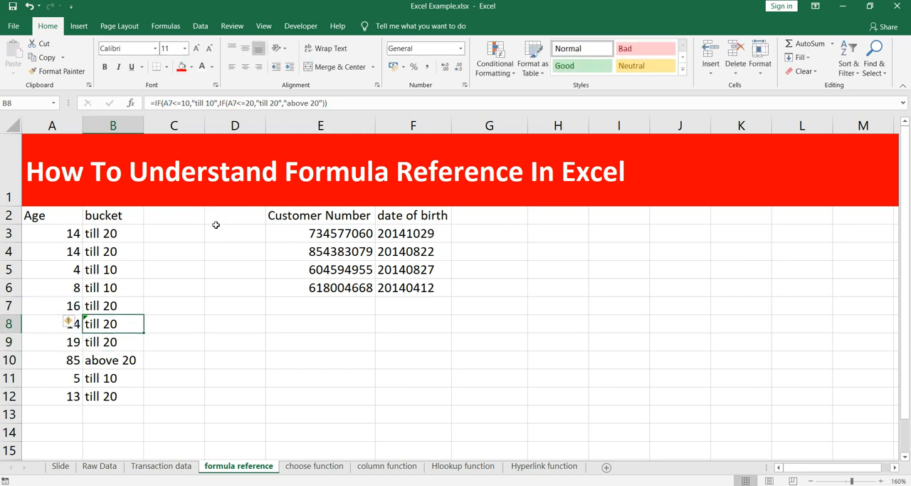
- Inspect the bucket formulas in B3, B4 and B5 to see which Age cells they reference
click(114, 233)
click(112, 248)
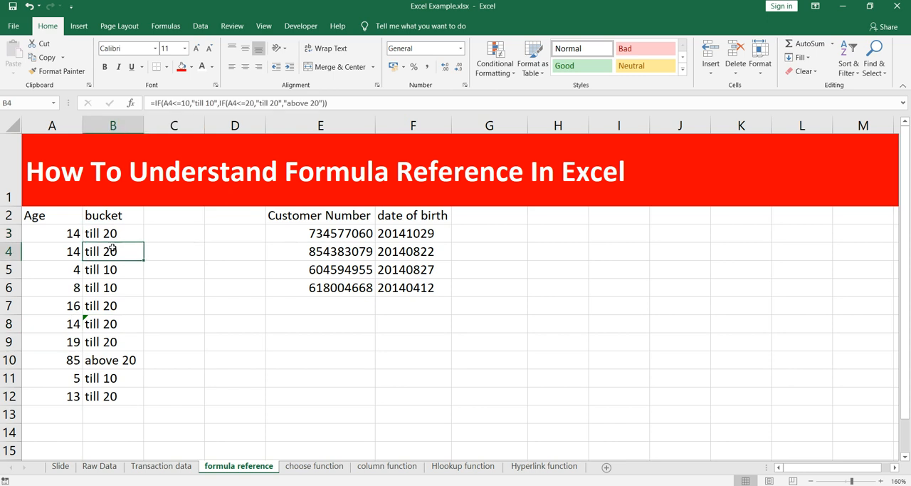
click(110, 265)
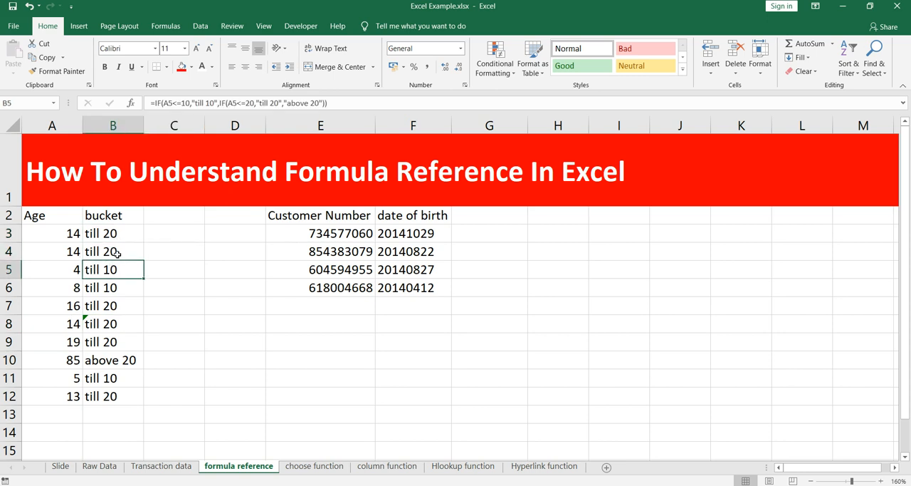
click(116, 252)
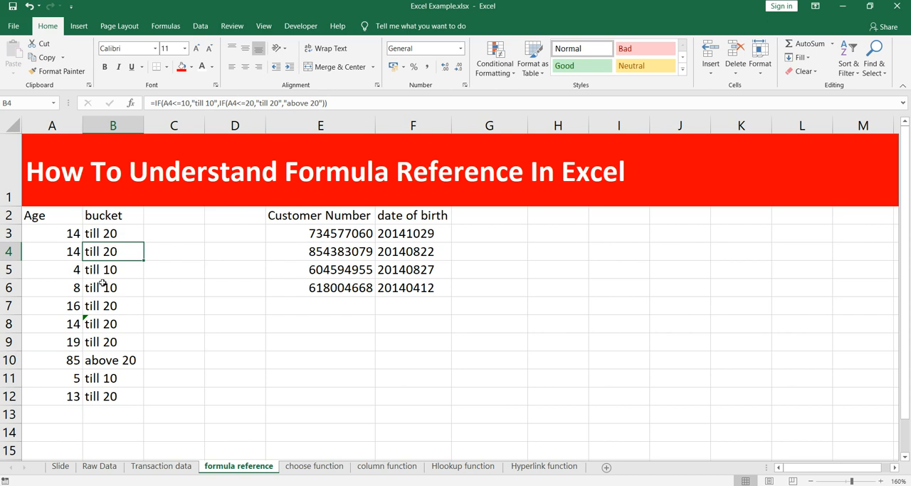
- Compare the formulas in B8 and B9, trace the Age cell that B8's formula references, and leave editing
click(111, 323)
click(117, 341)
click(117, 325)
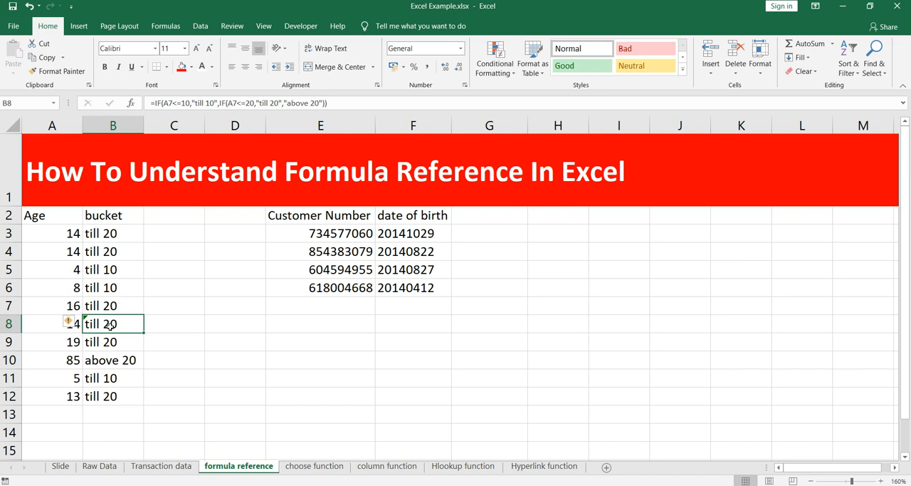
double_click(110, 326)
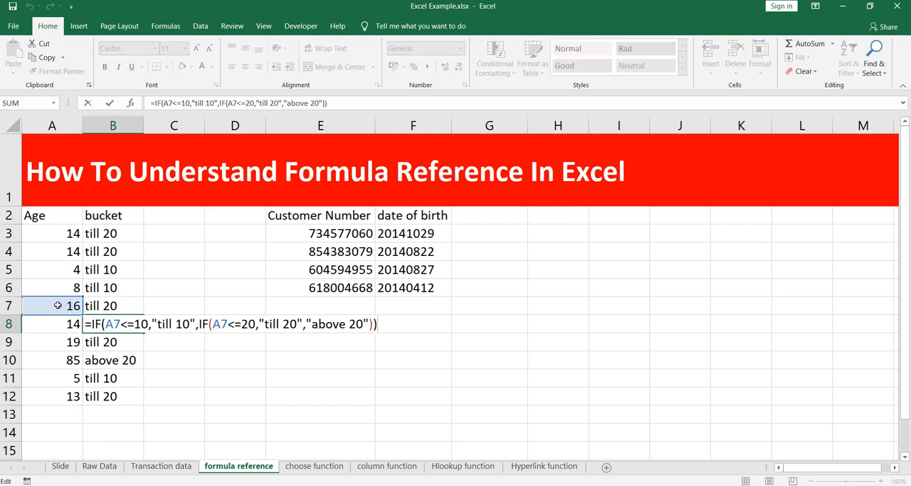
key(Escape)
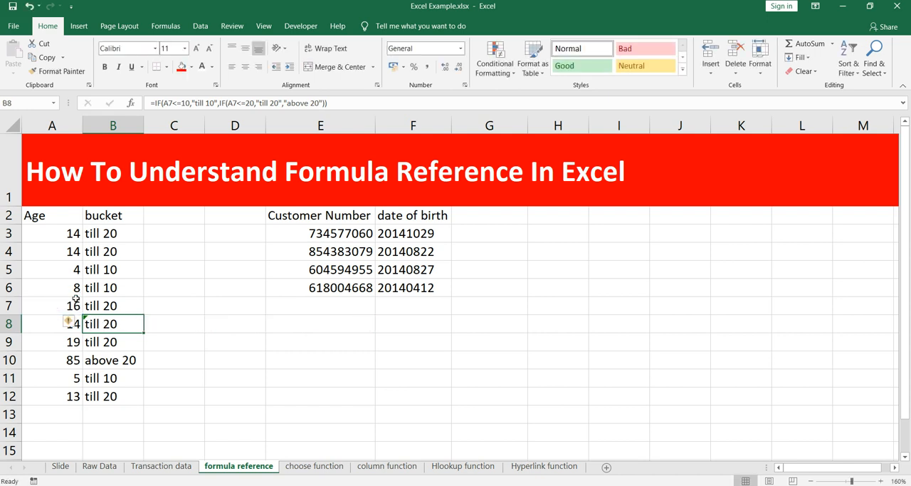
- Compare B8's altered formula with the formula in B3 and the other cells of the bucket column
click(110, 276)
click(158, 250)
click(104, 217)
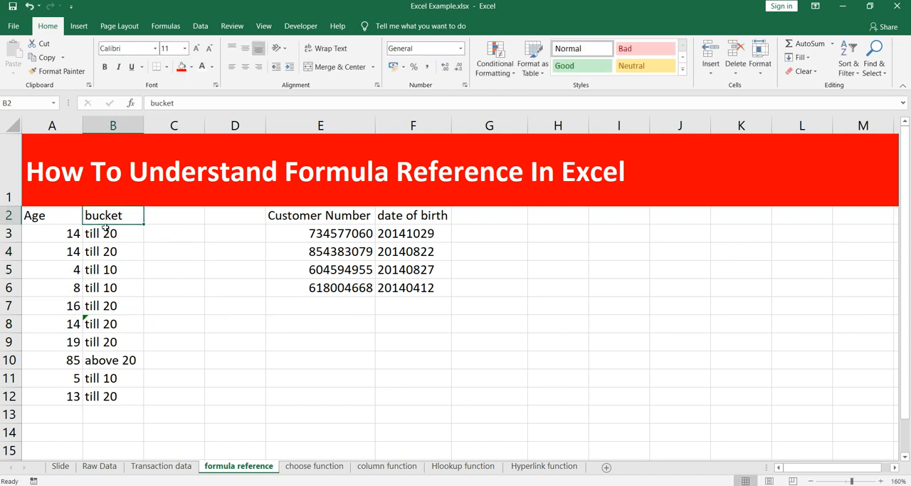
click(85, 318)
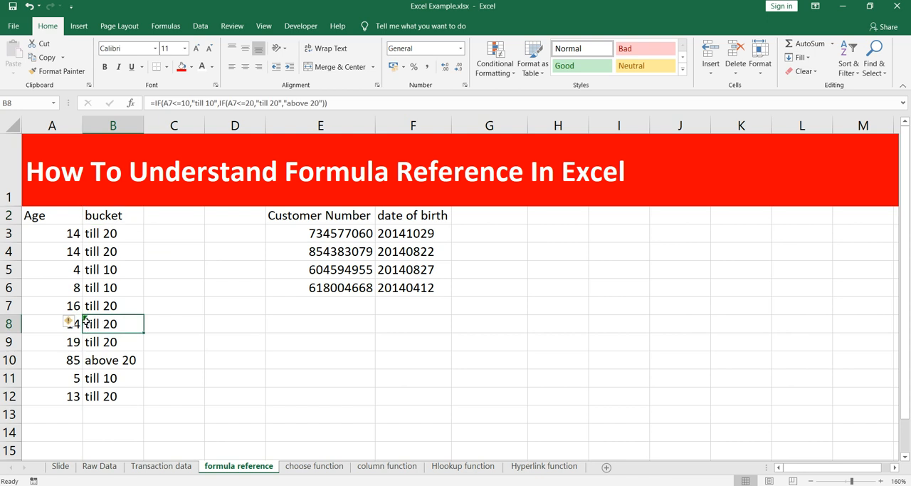
click(116, 250)
click(119, 231)
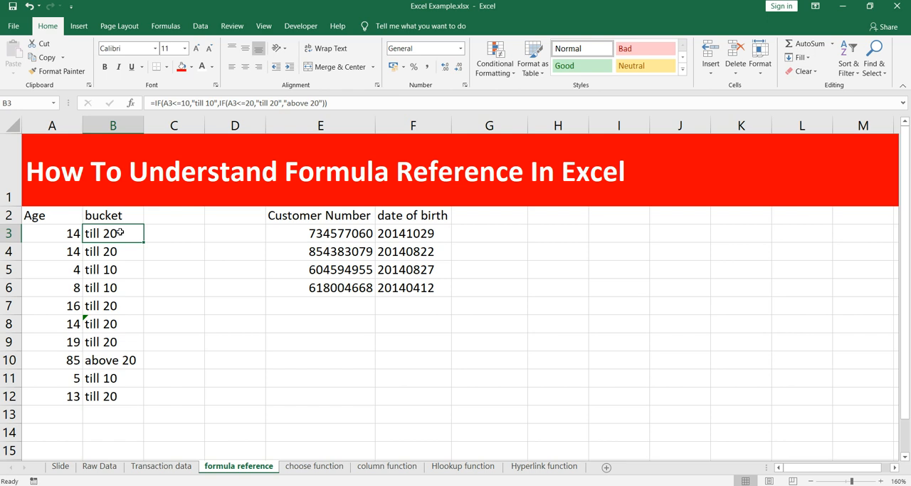
click(123, 321)
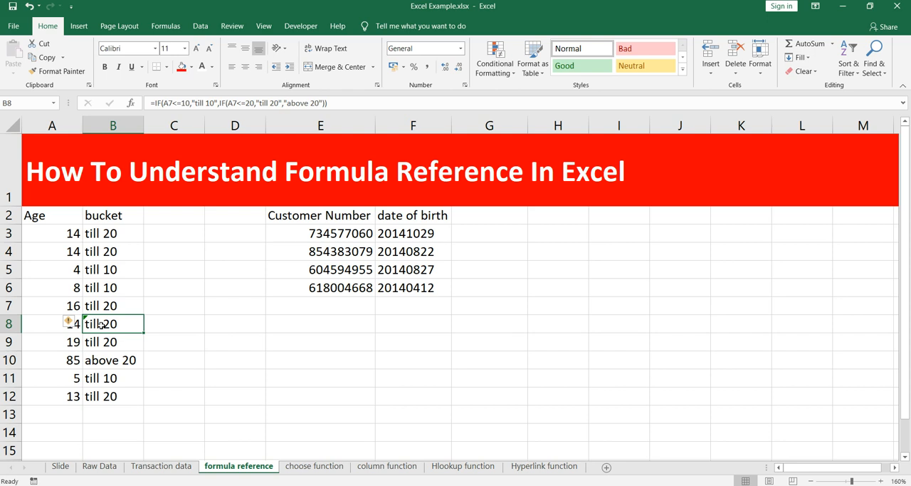
click(118, 215)
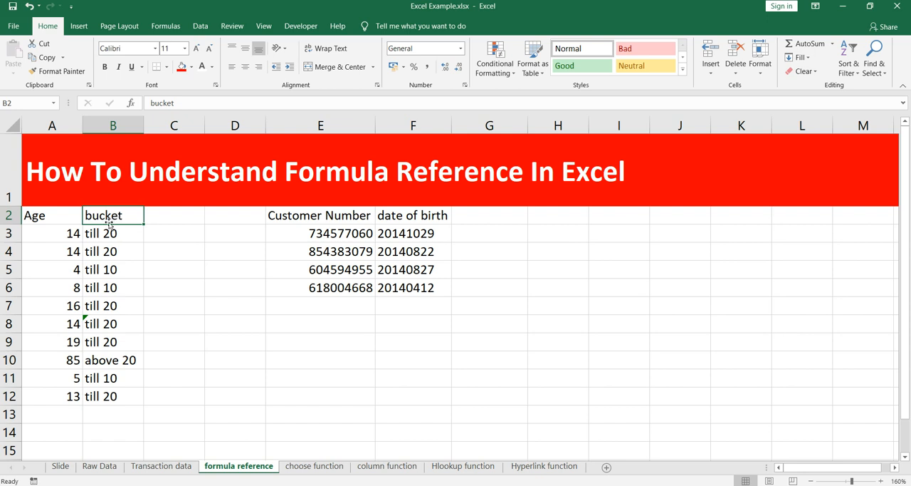
click(107, 323)
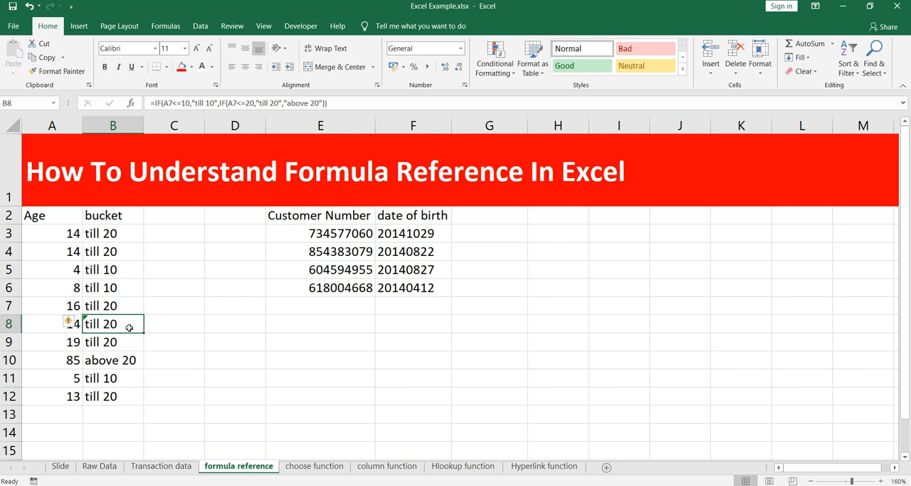
- Examine each part of B8's nested IF formula: the two A7 tests and the results "till 10", "till 20" and "above 20"
click(168, 103)
click(185, 102)
click(201, 102)
click(237, 103)
click(257, 103)
click(309, 103)
click(231, 102)
click(181, 101)
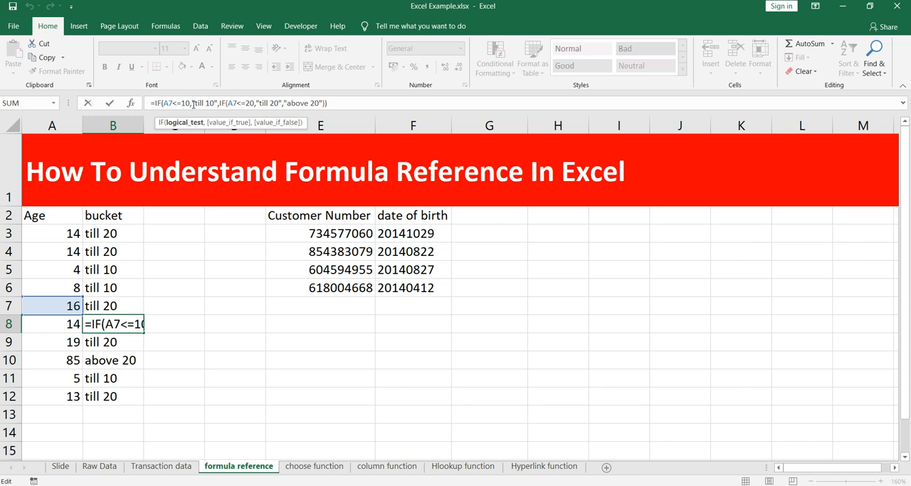
click(206, 102)
click(246, 103)
click(284, 103)
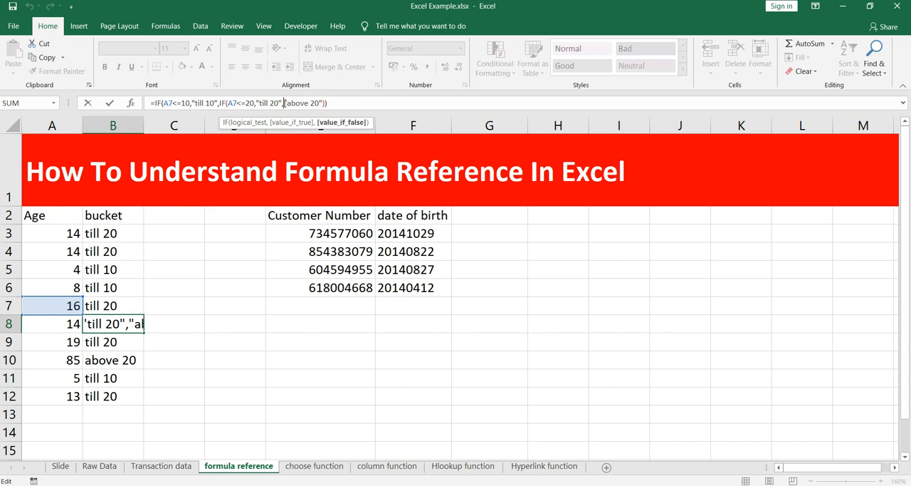
- Change both IF tests in B8's formula to reference A8
click(173, 103)
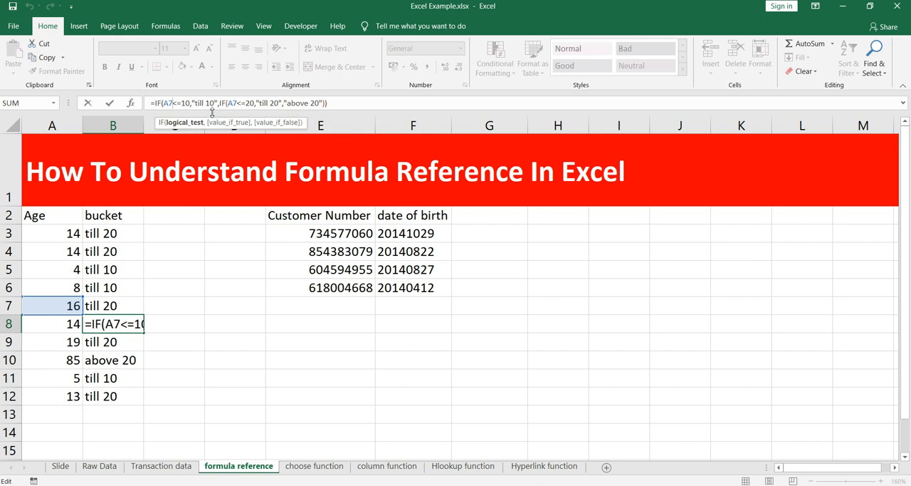
key(BackSpace)
text(8)
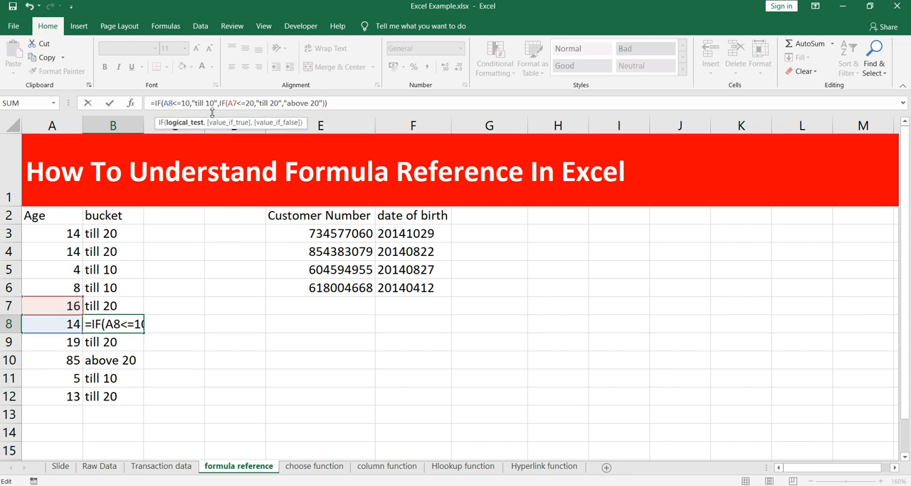
key(Right)
key(Right)
key(Right)
key(Right)
key(Right)
key(Right)
key(Right)
key(Right)
key(Right)
key(Right)
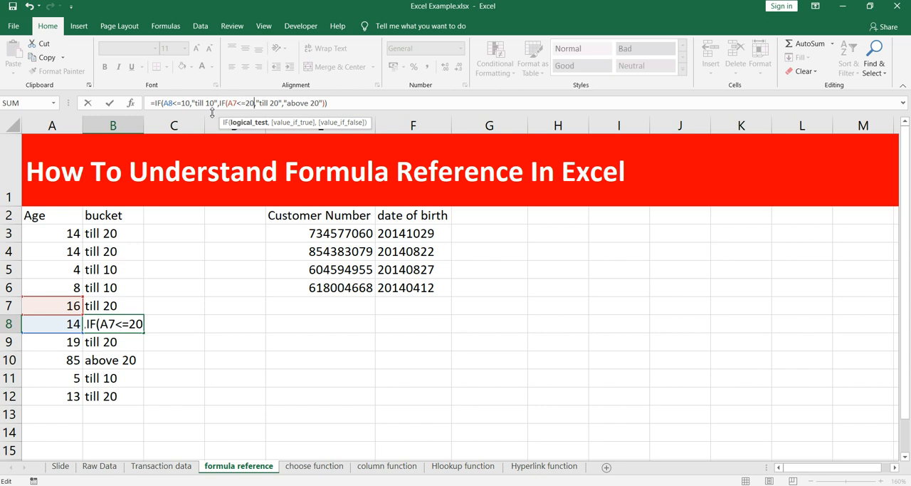
key(Left)
key(Left)
key(Left)
key(Left)
key(Left)
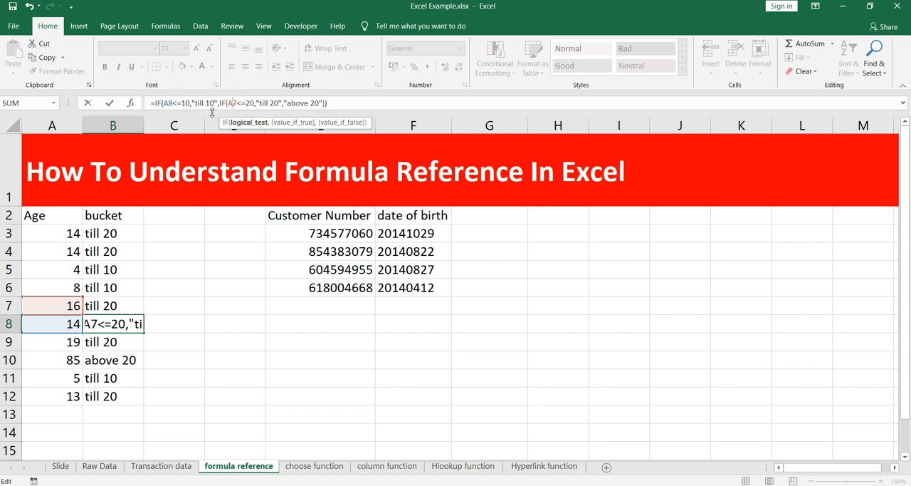
key(BackSpace)
text(8)
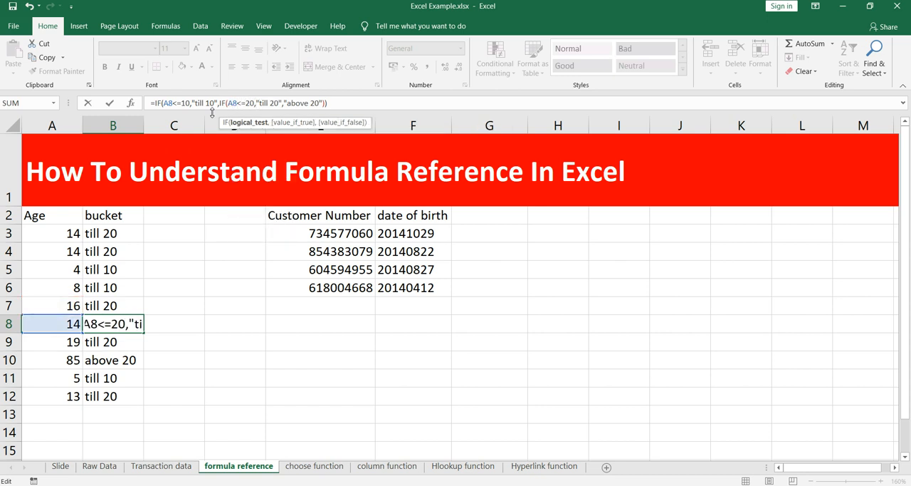
key(Return)
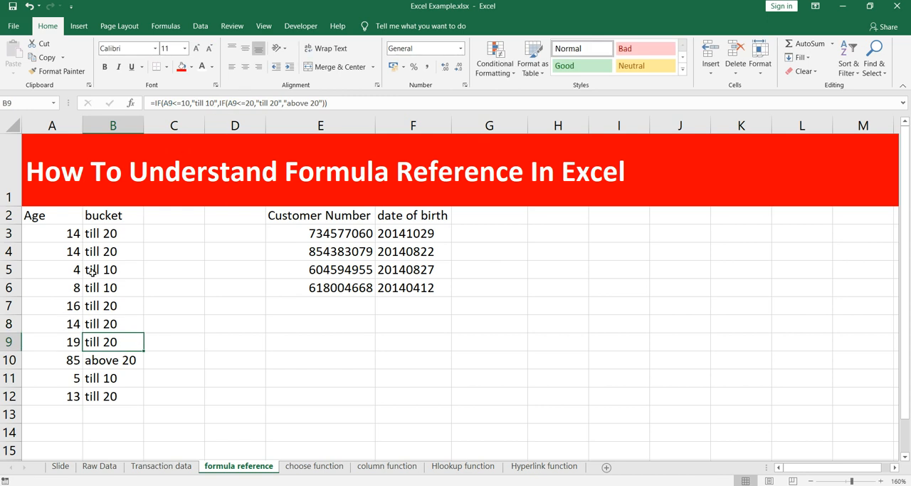
- Review the bucket formulas in B3:B12 alongside the Age and bucket table in A2:B12
click(100, 324)
drag(114, 233, 101, 388)
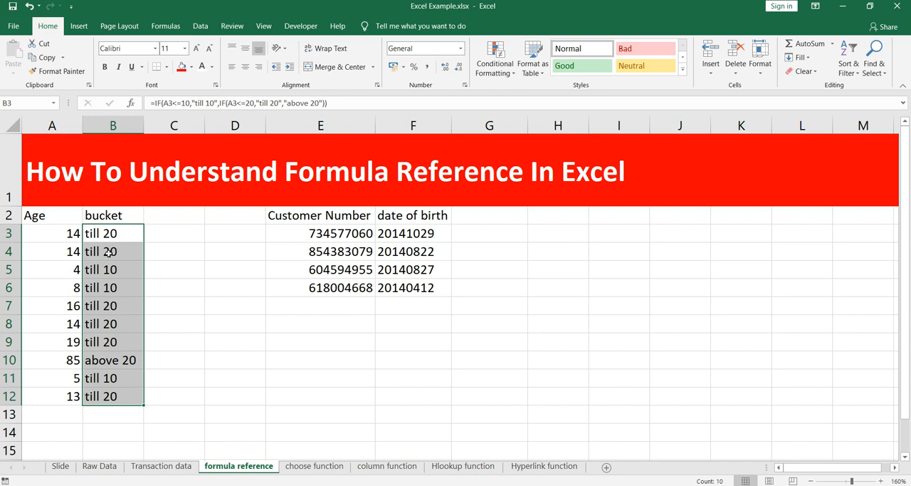
key(Down)
key(Down)
key(Down)
key(Down)
key(Down)
key(Down)
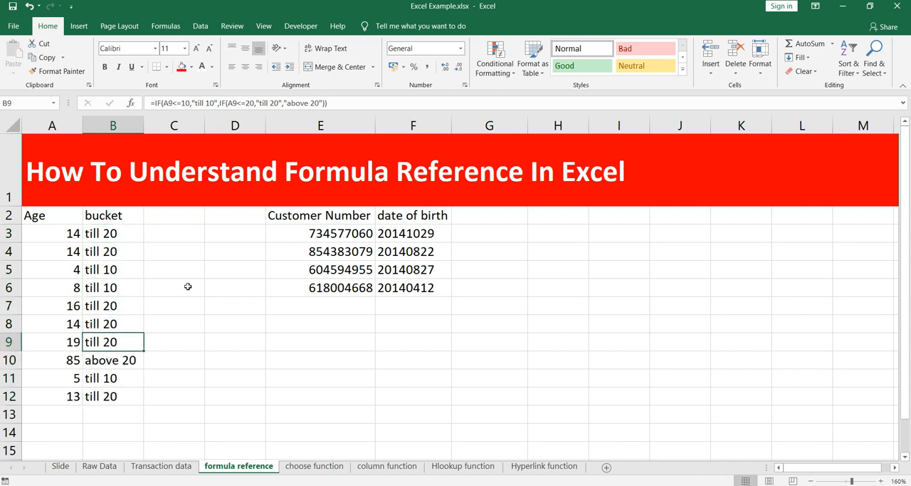
drag(50, 214, 116, 395)
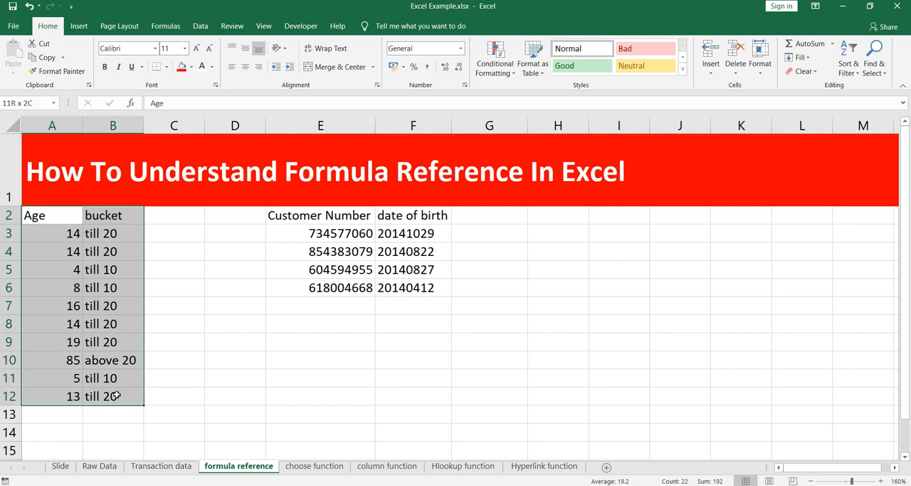
drag(113, 233, 113, 395)
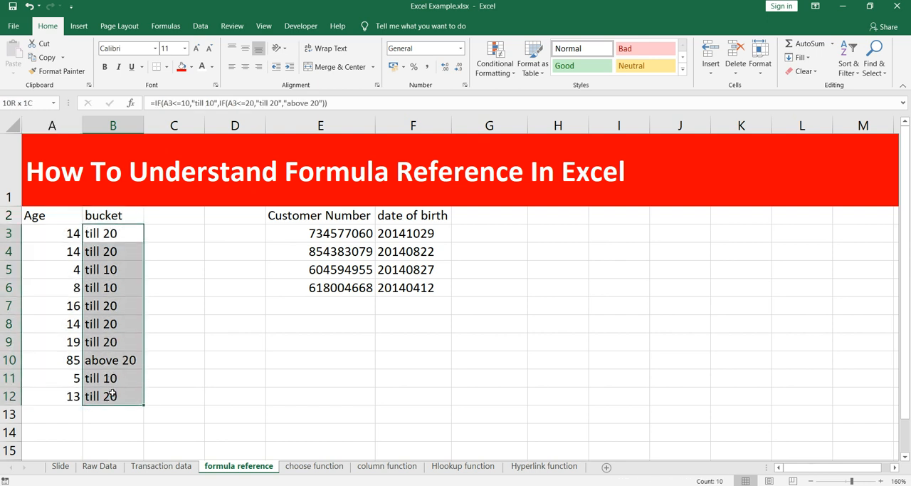
click(111, 274)
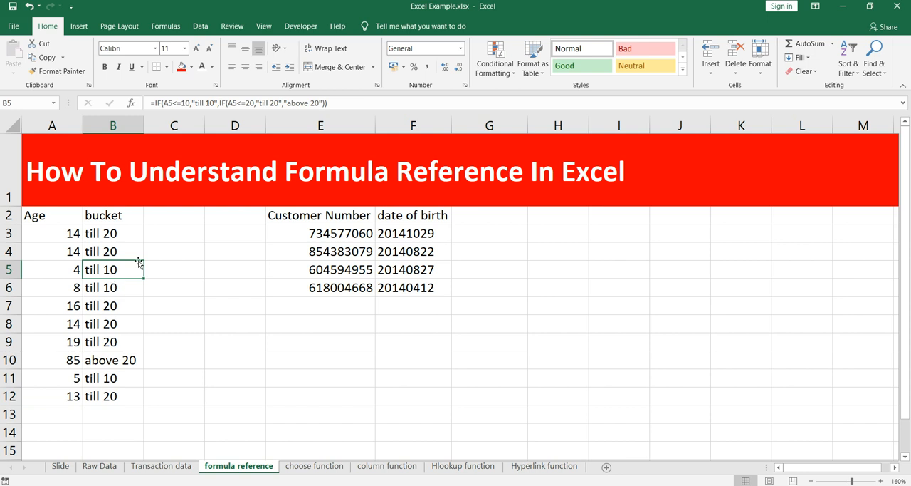
- Highlight the Customer Number and date of birth table in E2:F6, and view the Transaction data sheet
drag(299, 215, 428, 287)
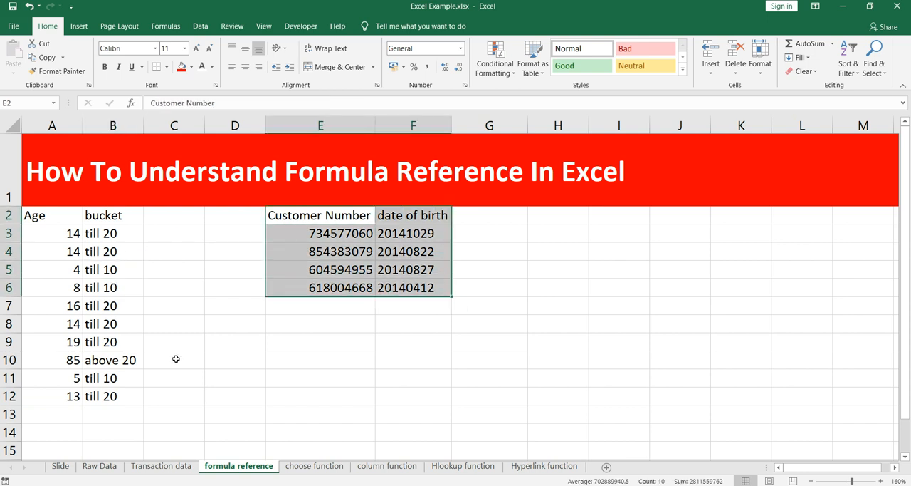
click(180, 466)
click(880, 481)
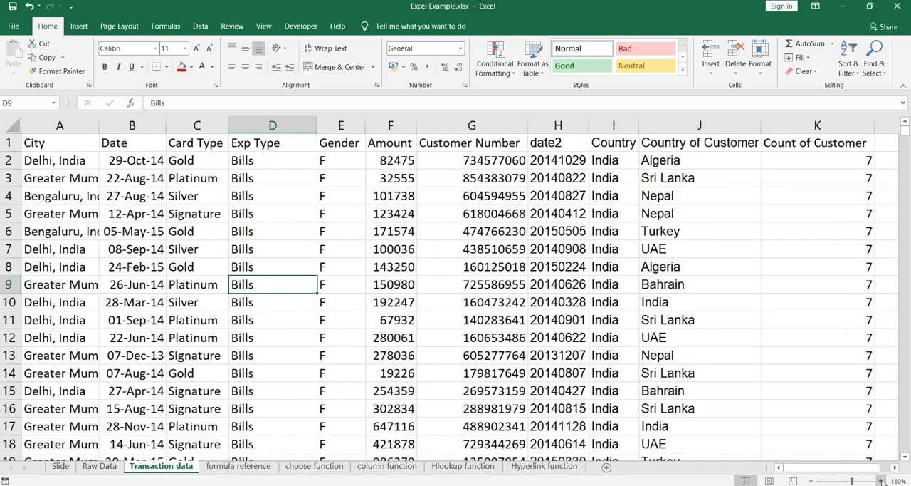
- Return to the formula reference sheet and examine the entries of the Customer Number and date of birth table
click(264, 466)
click(317, 236)
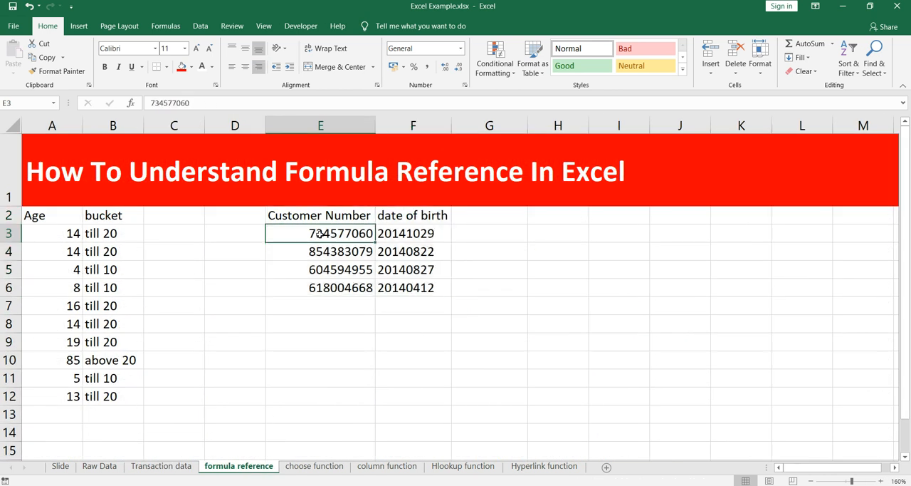
click(308, 258)
click(316, 289)
click(366, 248)
click(410, 221)
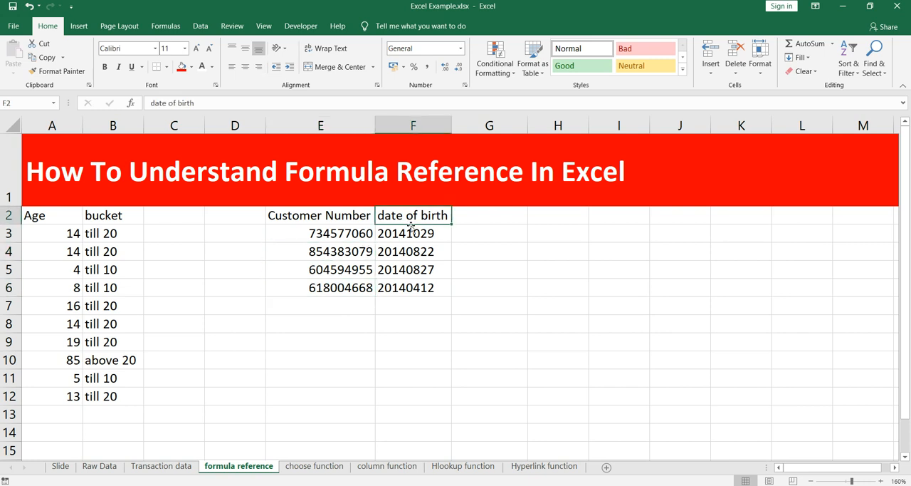
click(409, 235)
click(399, 254)
click(320, 267)
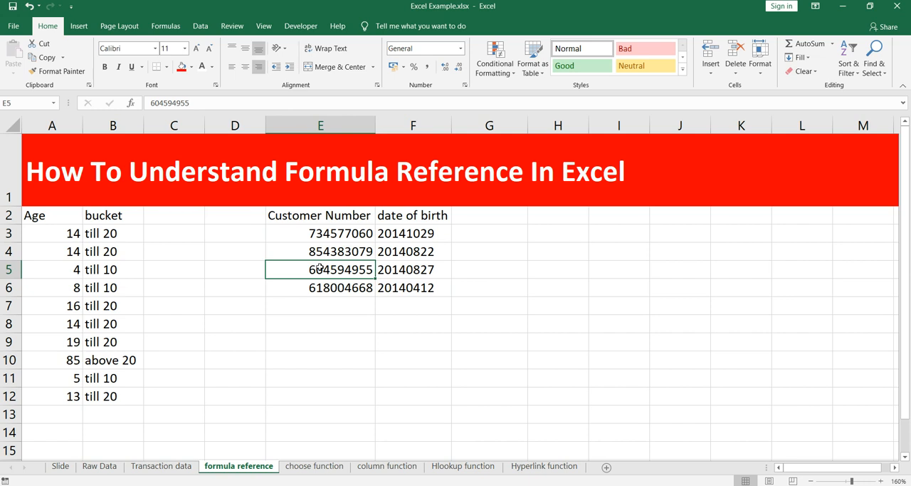
- Examine the VLOOKUP formulas in the date of birth cells F3:F6
drag(419, 232, 421, 249)
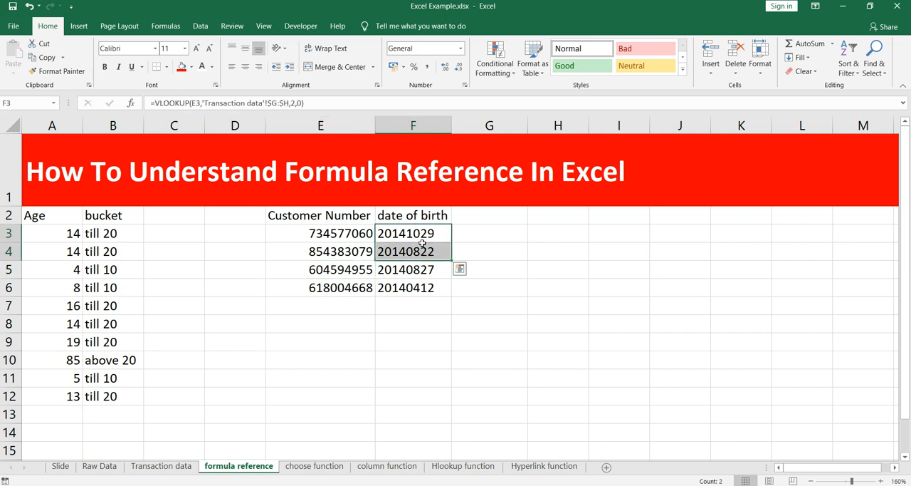
click(422, 235)
click(420, 250)
click(417, 268)
click(396, 287)
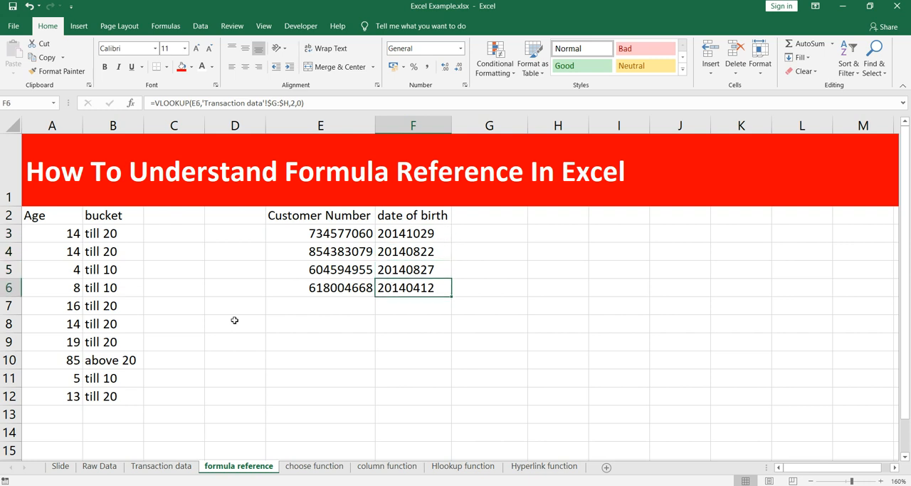
- View the Customer Number and date2 columns on the Transaction data sheet, and inspect the formula in H2
click(180, 467)
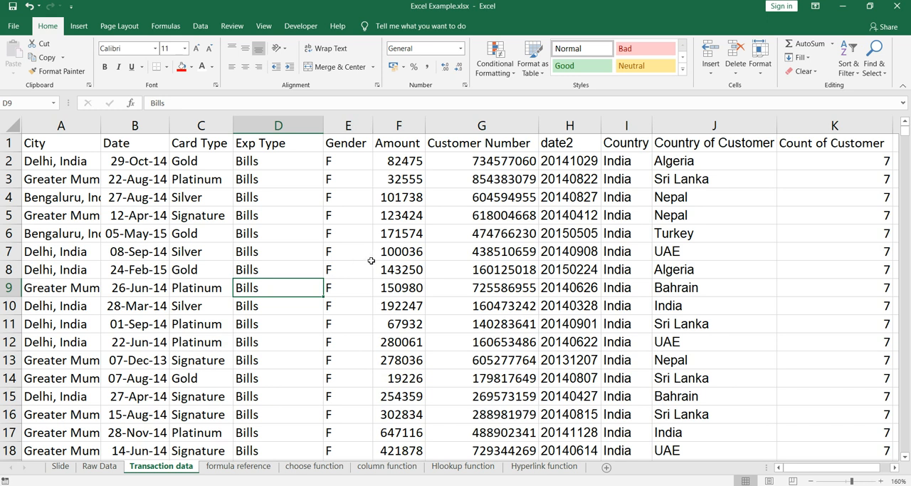
click(482, 124)
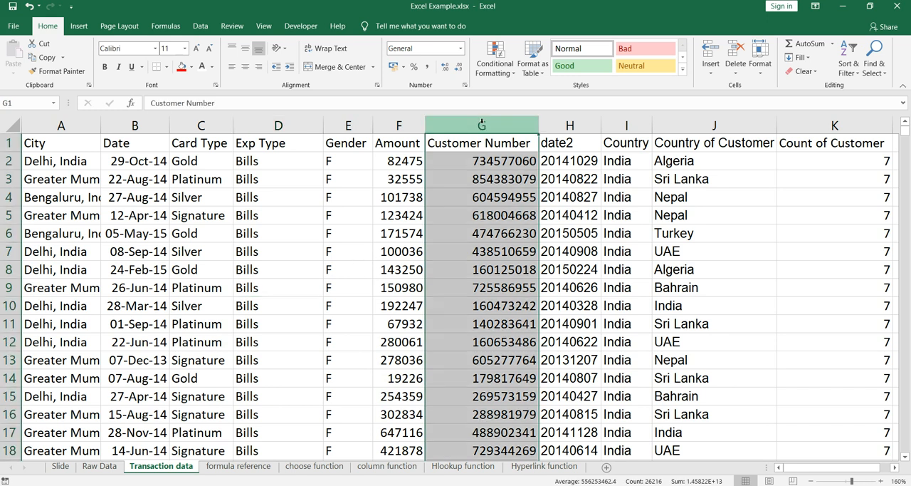
click(579, 124)
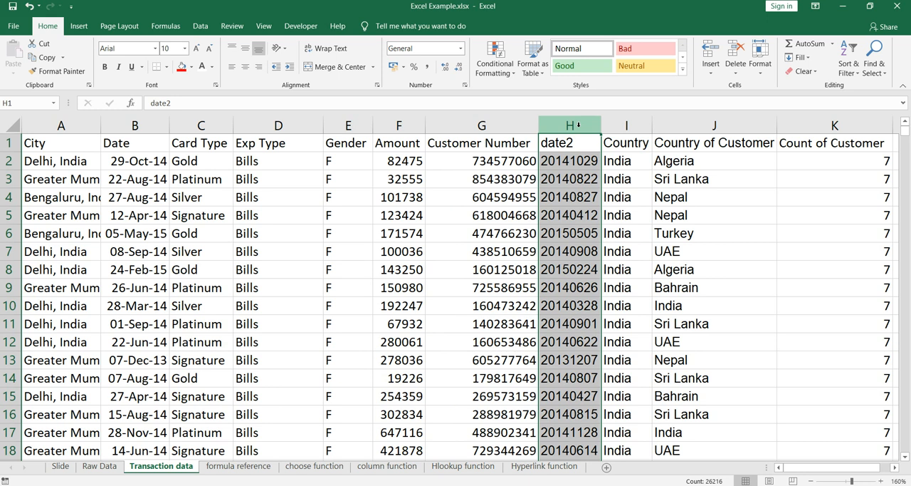
click(571, 180)
click(570, 163)
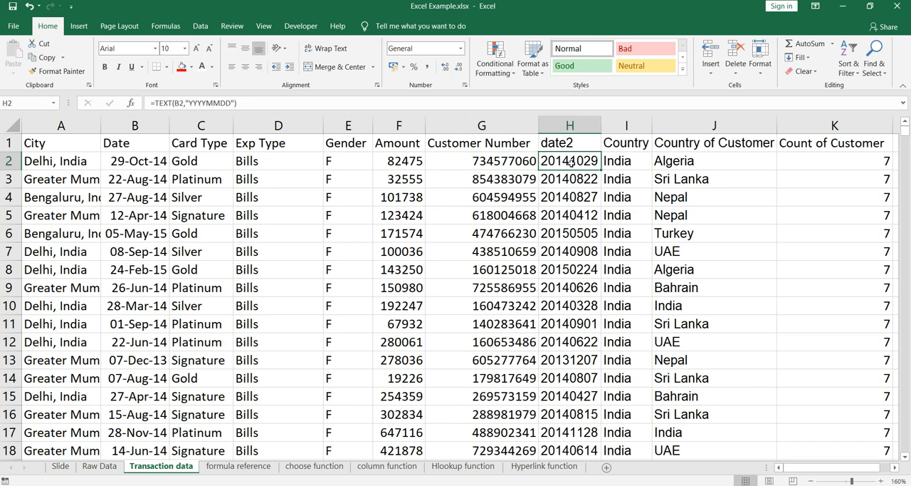
- Return to the formula reference sheet and highlight the customer numbers in E3:E6
click(260, 467)
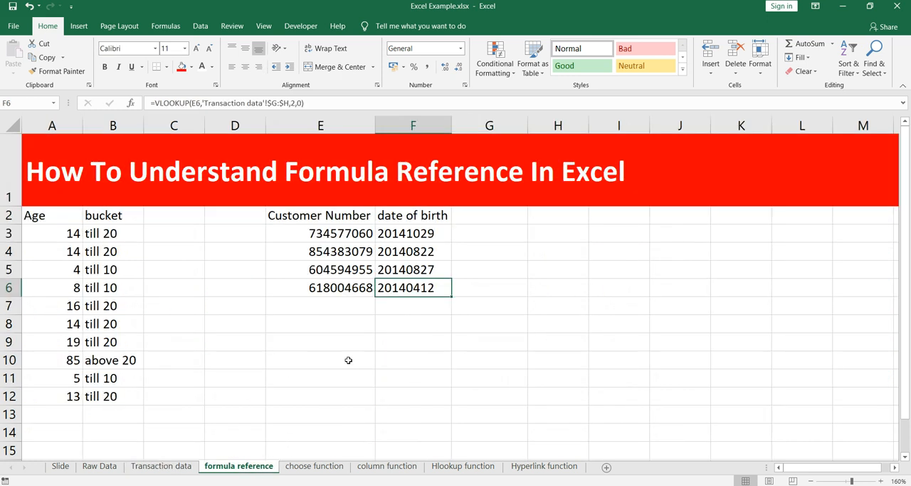
click(335, 265)
click(333, 234)
drag(332, 235, 358, 287)
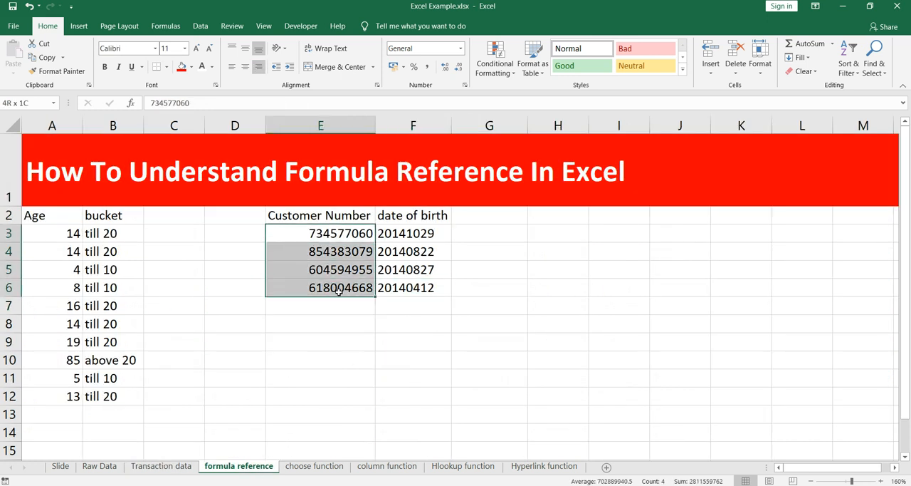
- Inspect each argument of the VLOOKUP formula in F3, and leave the formula without editing it
click(408, 234)
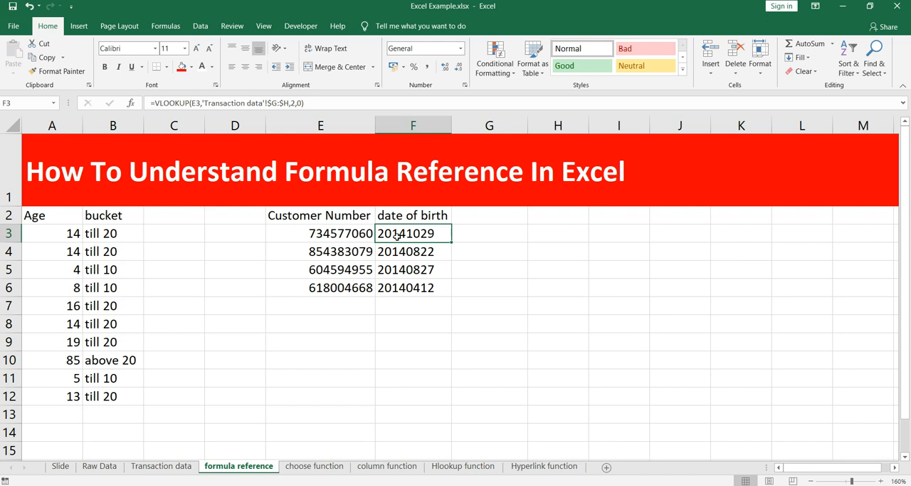
click(311, 102)
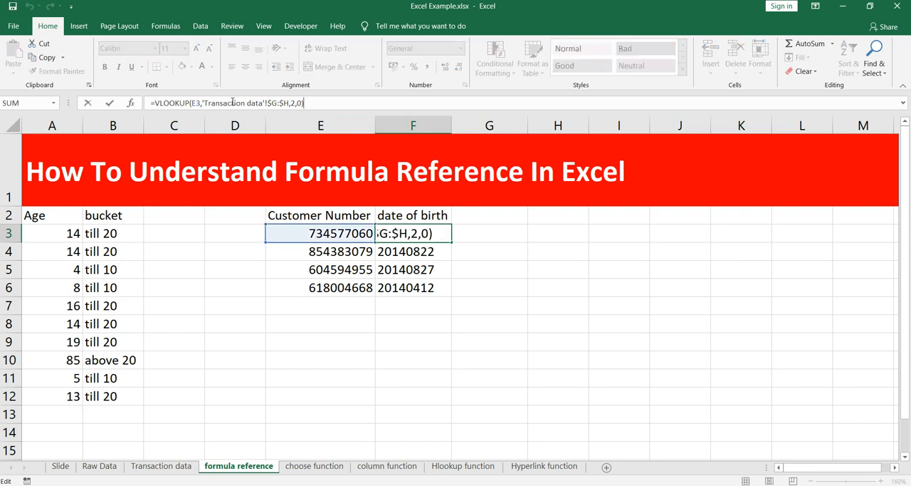
click(260, 103)
click(198, 102)
click(176, 103)
click(226, 103)
click(245, 102)
click(279, 102)
click(313, 102)
click(195, 102)
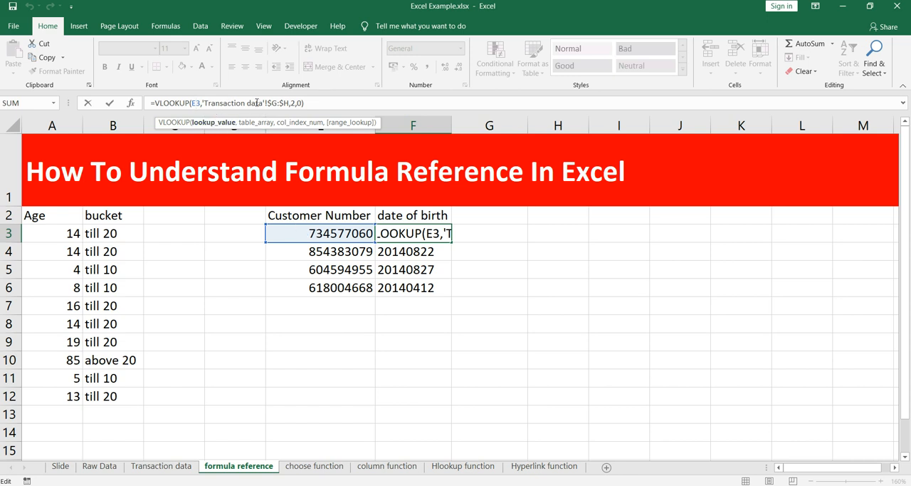
key(Escape)
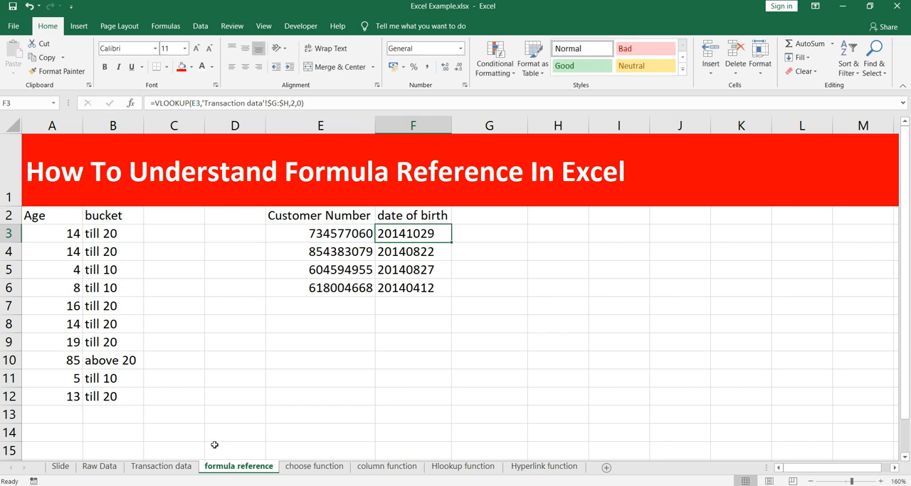
- Look across the first record on the Transaction data sheet up to its Customer Number in G2
click(179, 466)
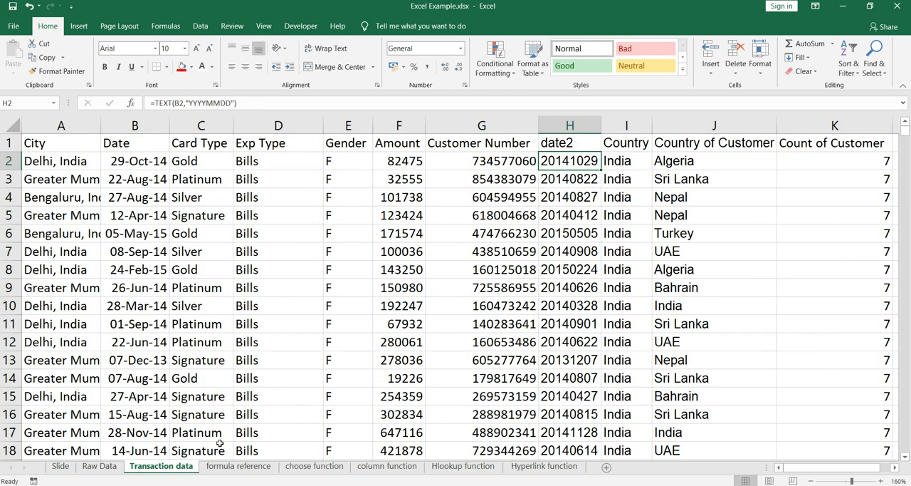
click(104, 165)
click(283, 162)
click(327, 164)
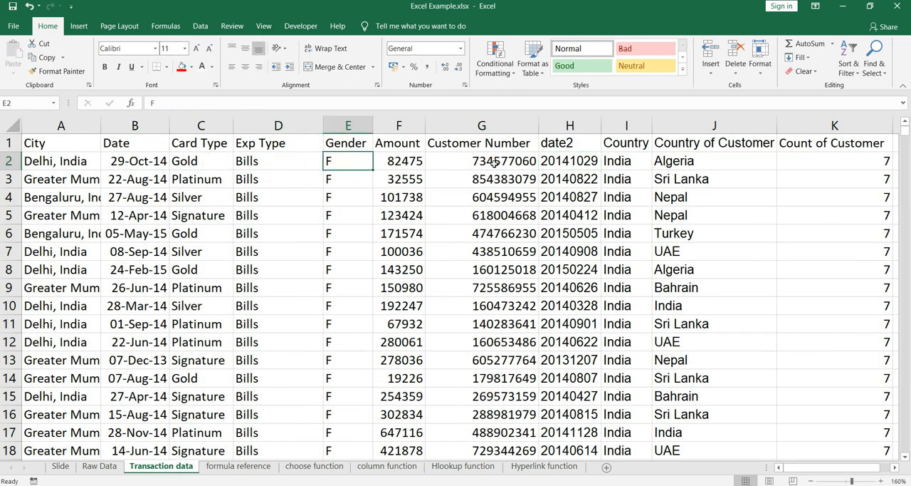
click(493, 162)
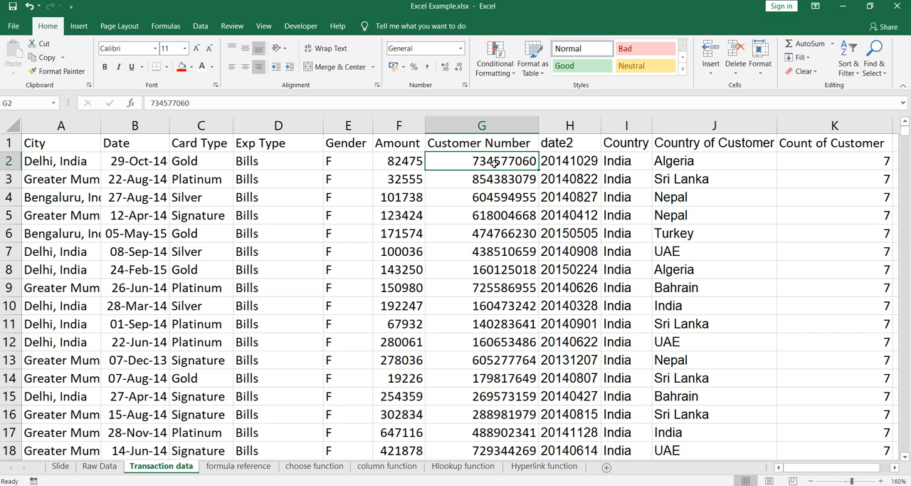
- Compare the Customer Number and date2 columns using the first record, and highlight columns G:H together
click(569, 125)
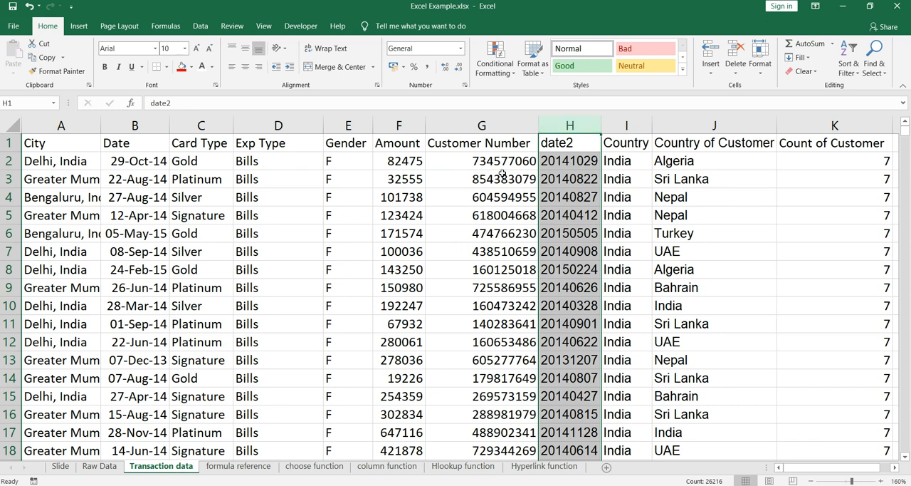
click(493, 126)
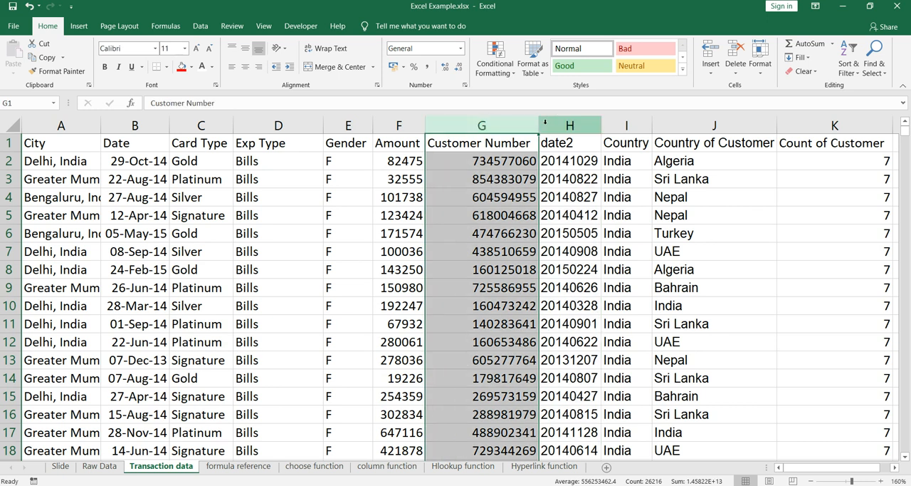
key(Down)
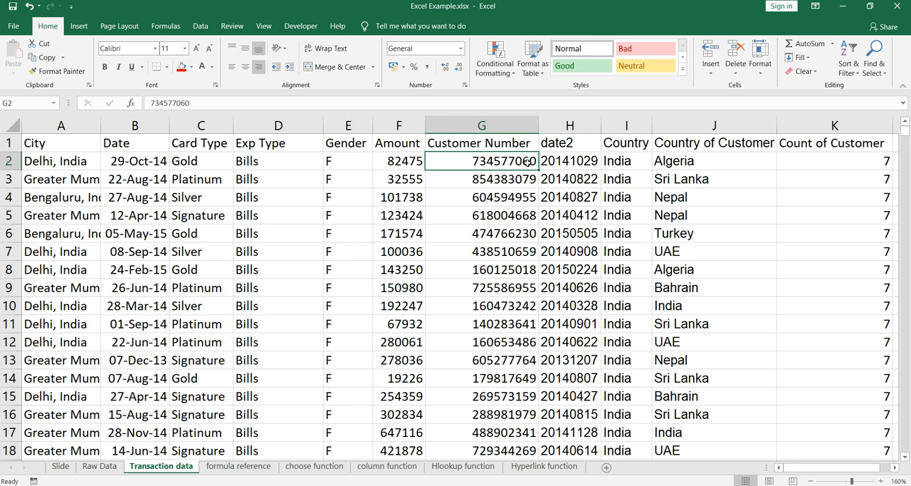
key(shift+Right)
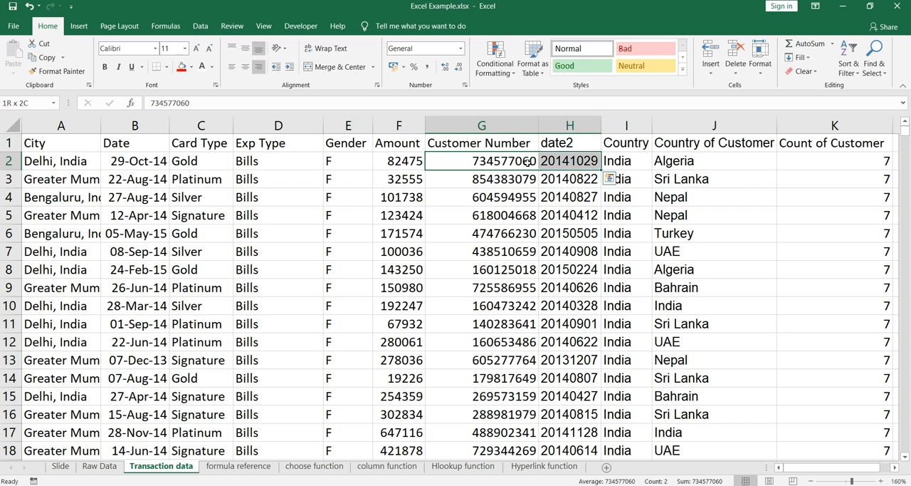
click(571, 165)
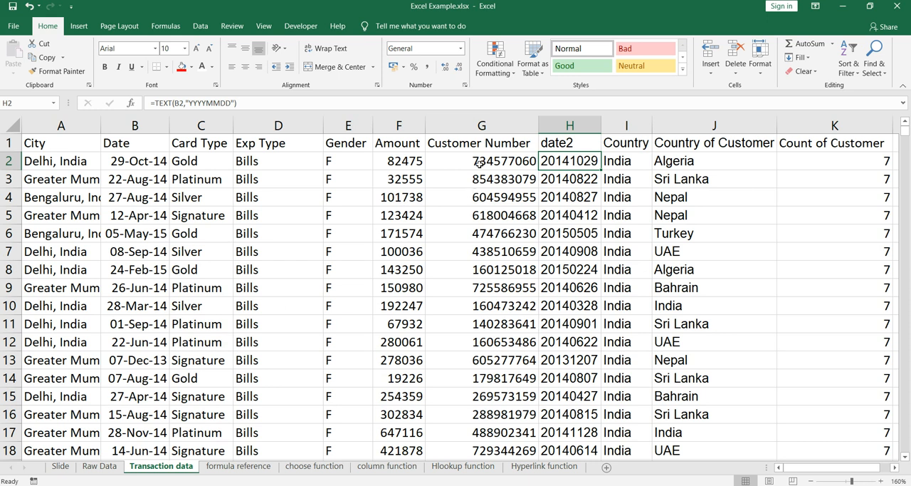
click(481, 125)
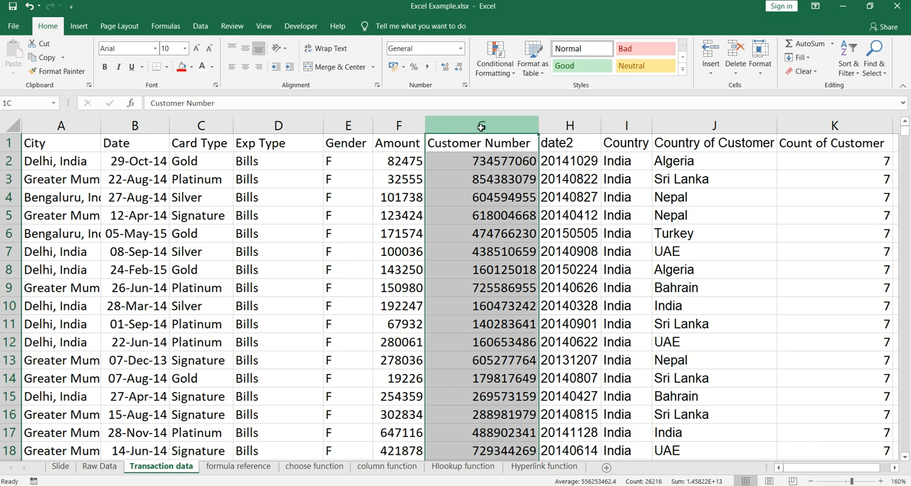
drag(481, 126, 569, 122)
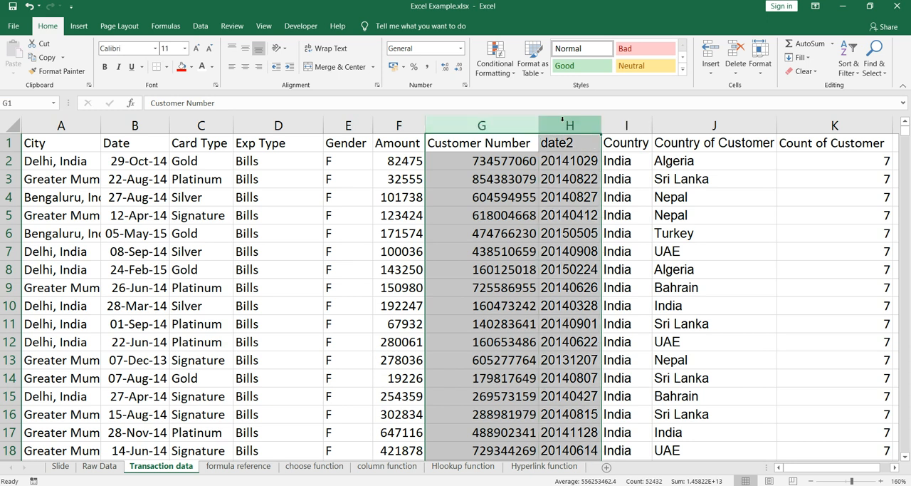
- Inspect the lookup value E3 and the Transaction data sheet reference in F3's VLOOKUP on the formula reference sheet
click(251, 467)
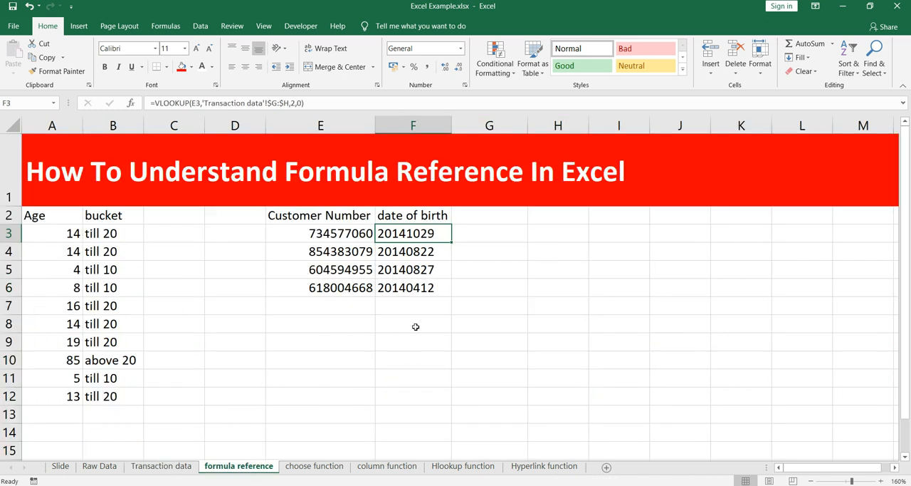
click(292, 103)
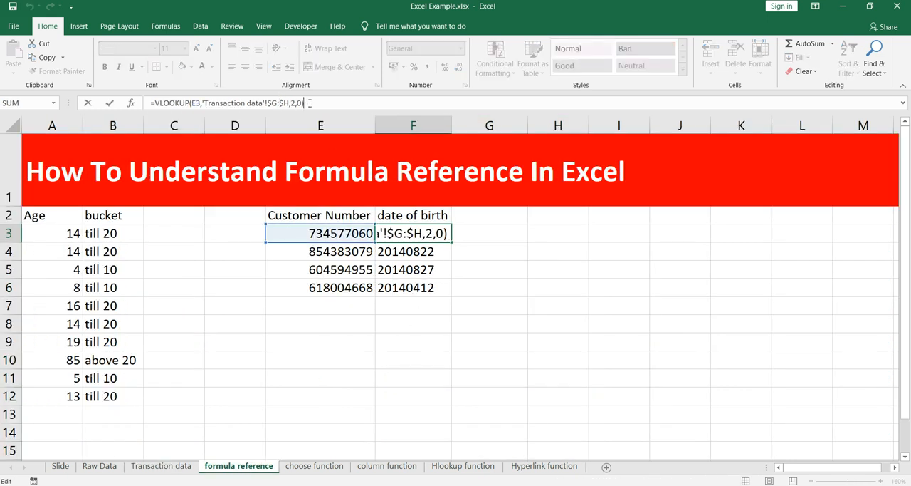
click(276, 103)
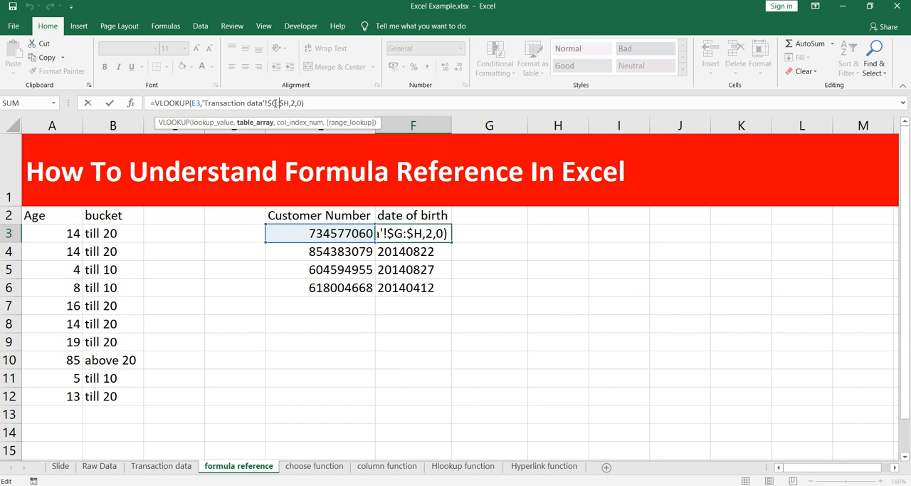
click(199, 103)
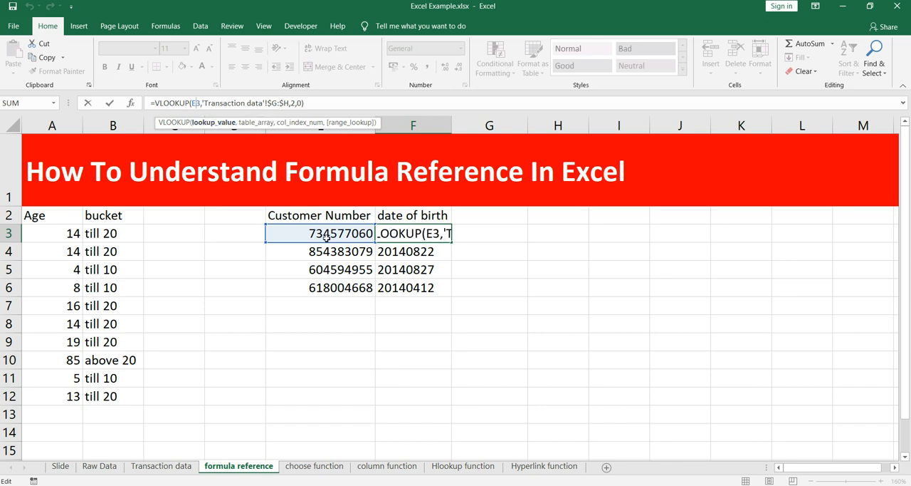
drag(219, 105, 260, 105)
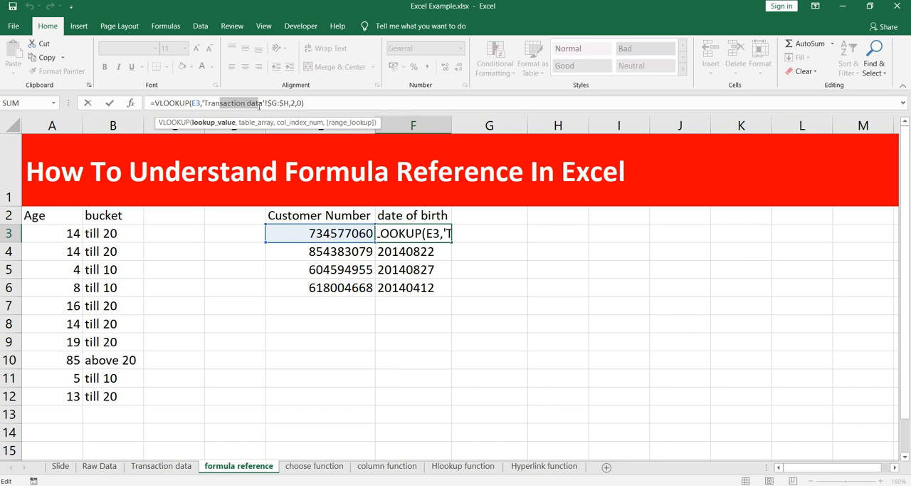
click(174, 466)
click(244, 466)
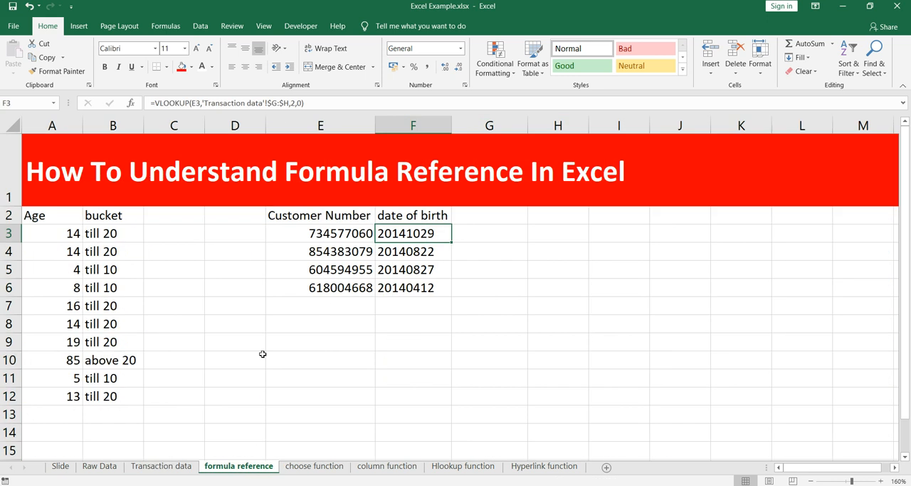
- Check the $G:$H table array in F3's VLOOKUP against the highlighted columns on the Transaction data sheet
click(278, 103)
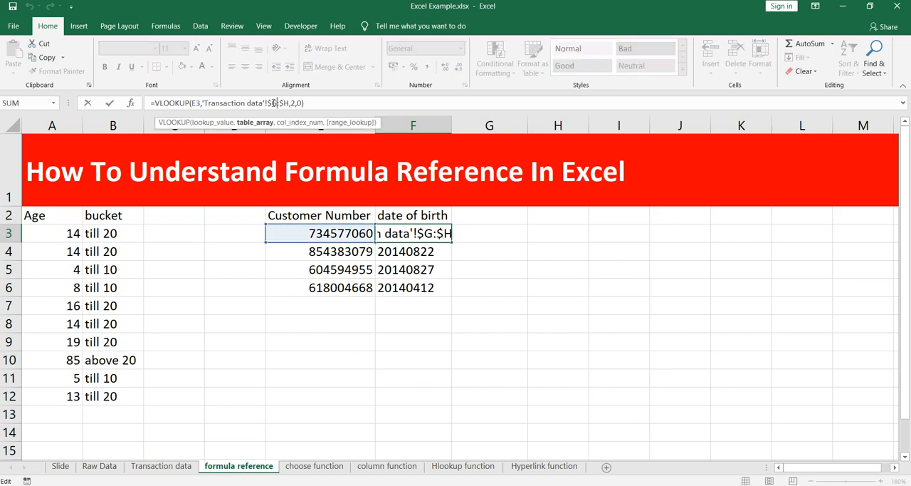
drag(270, 102, 292, 102)
click(161, 465)
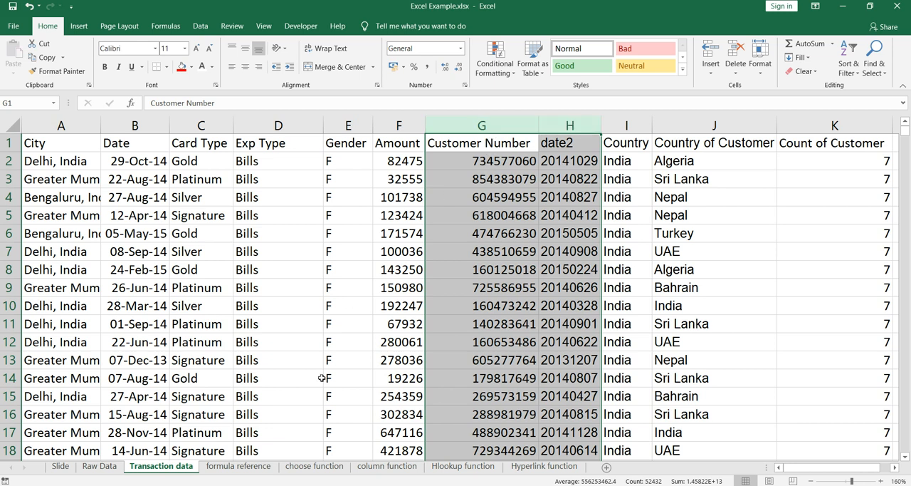
click(258, 462)
drag(269, 101, 289, 101)
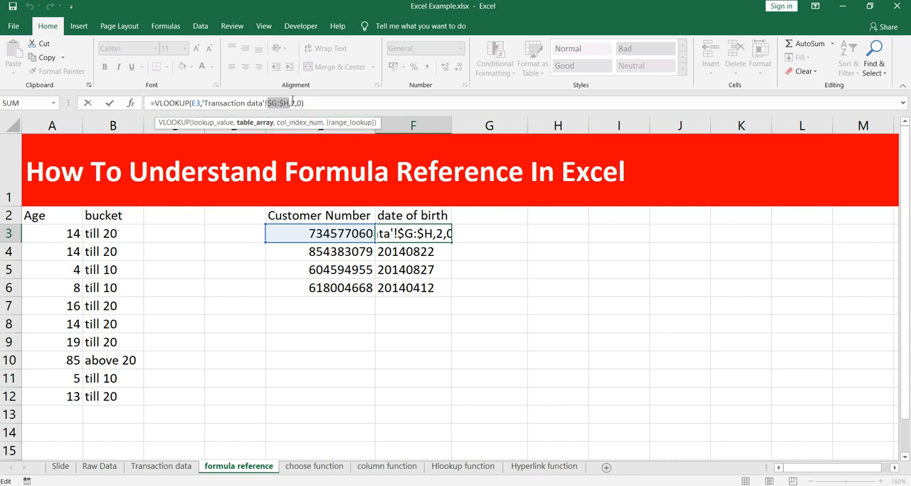
click(290, 103)
double_click(290, 102)
key(Escape)
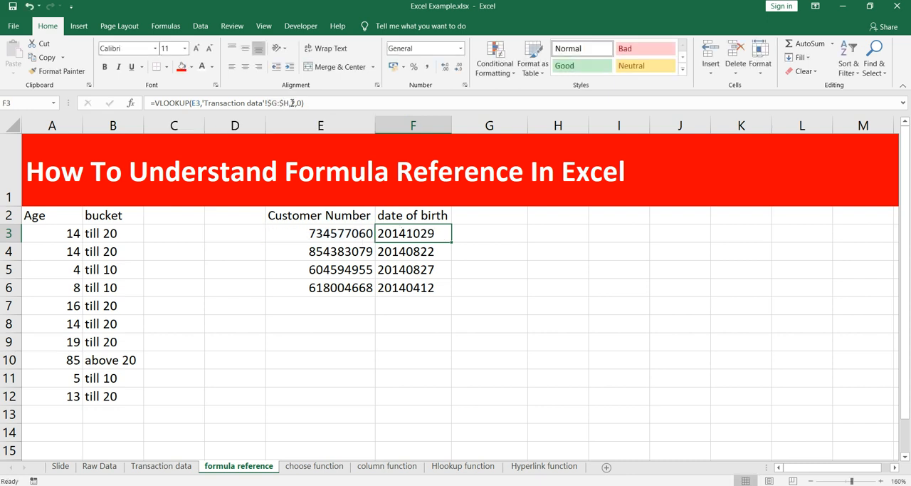
- Set the column index number in F3's VLOOKUP formula to 3
click(293, 104)
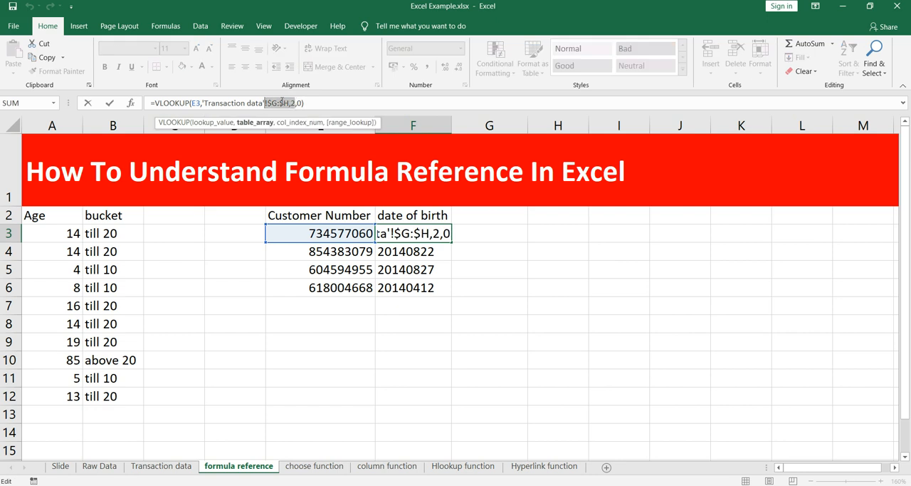
key(Escape)
click(293, 103)
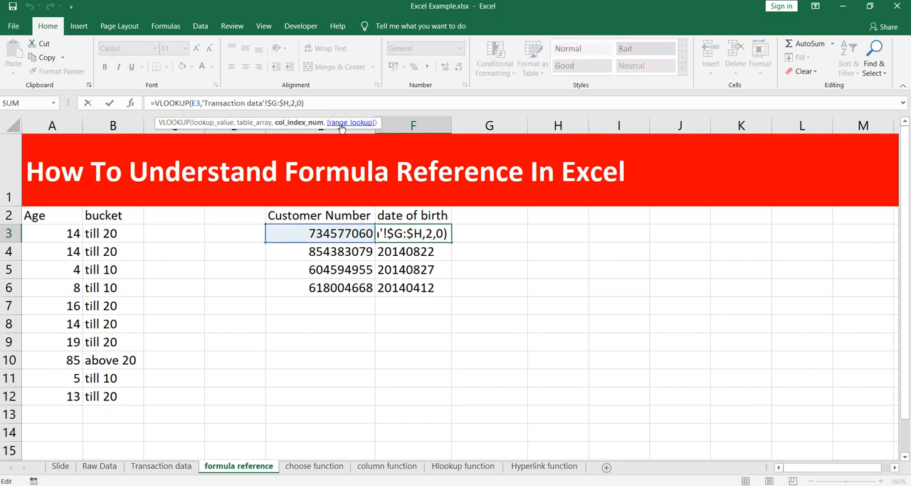
key(BackSpace)
text(3)
key(Return)
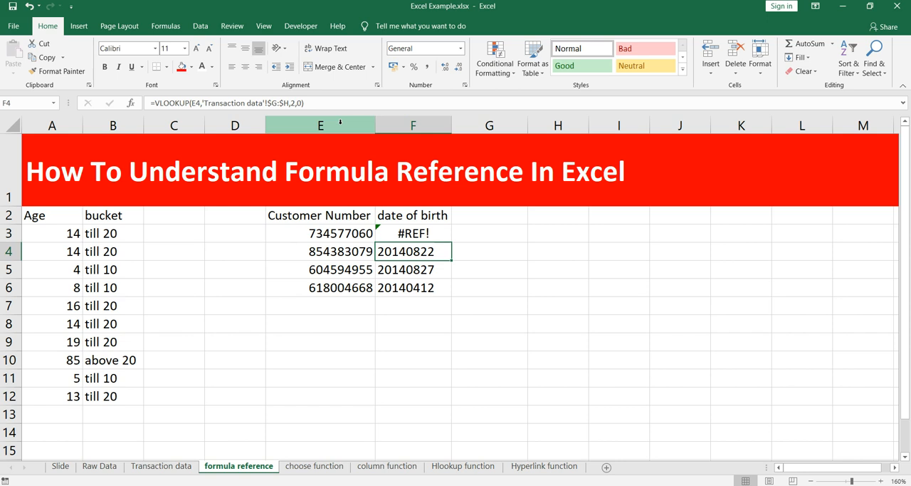
- Inspect the lookup value, table array and column index arguments of the VLOOKUP formula in F3
click(404, 231)
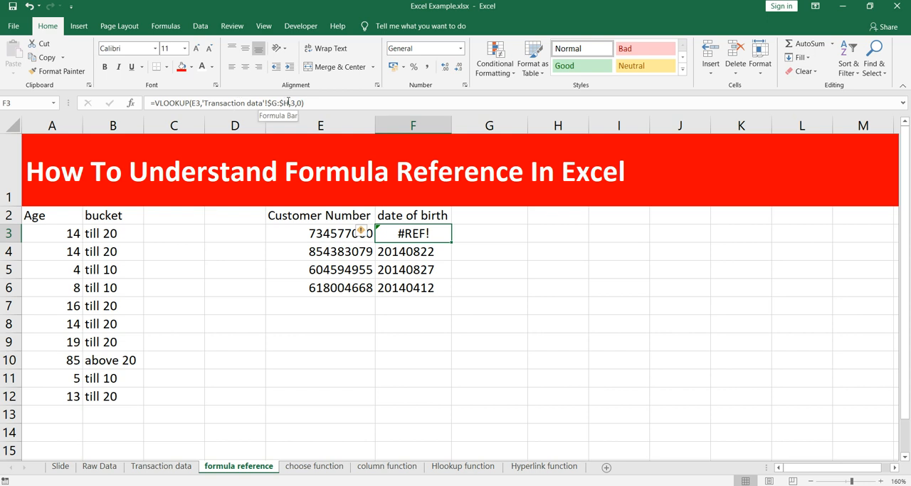
click(202, 102)
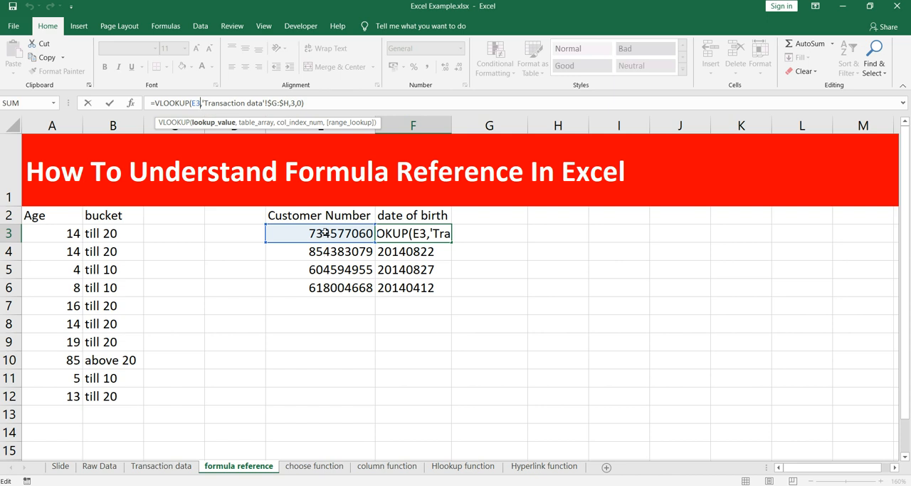
click(245, 102)
click(268, 103)
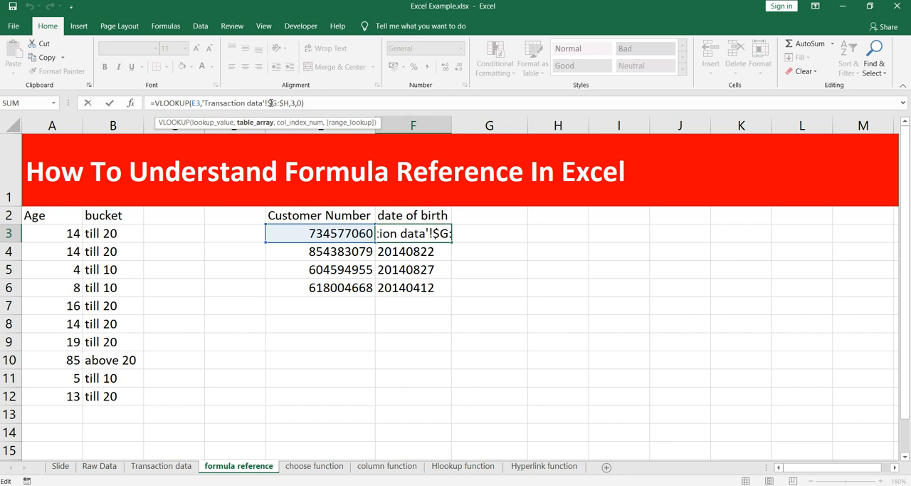
drag(270, 102, 298, 104)
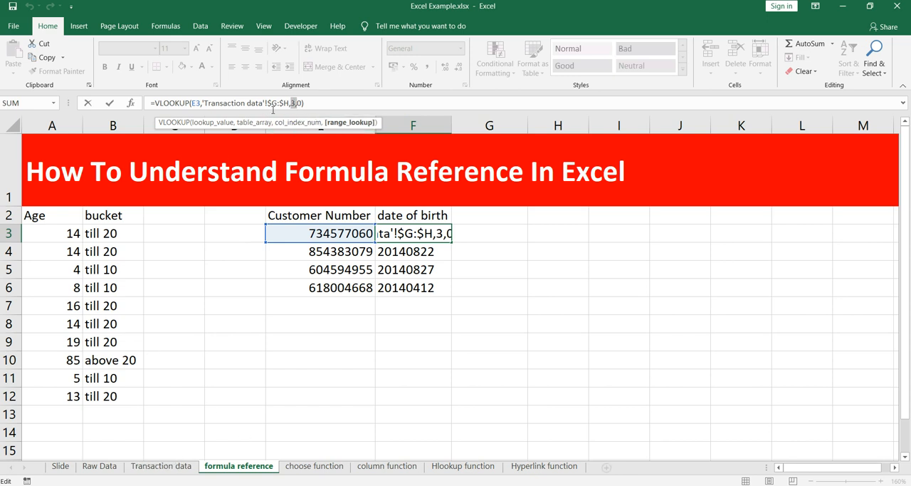
click(273, 104)
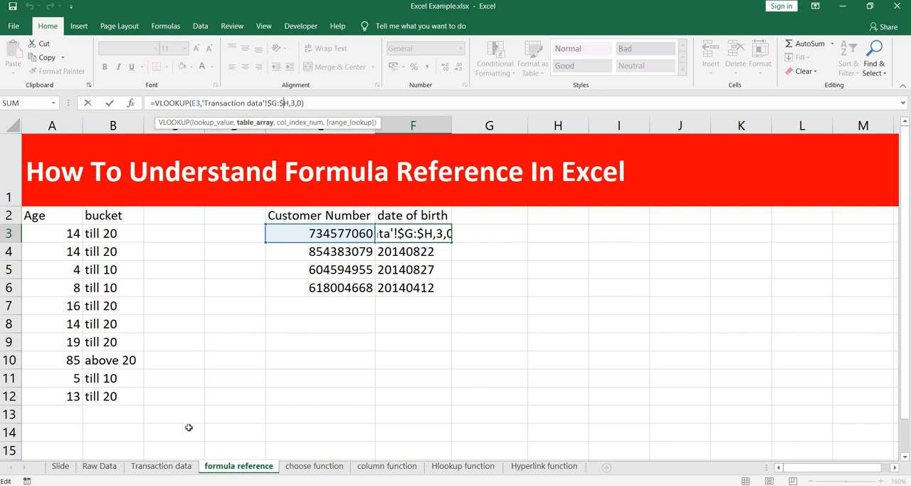
key(Return)
- Highlight columns G and H on the Transaction data sheet to check how many columns the table array spans
click(161, 466)
click(487, 125)
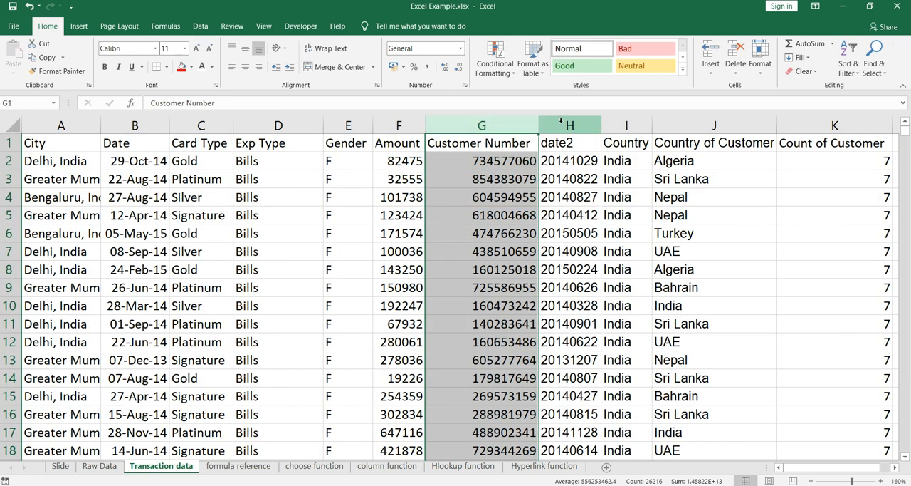
click(562, 125)
click(496, 125)
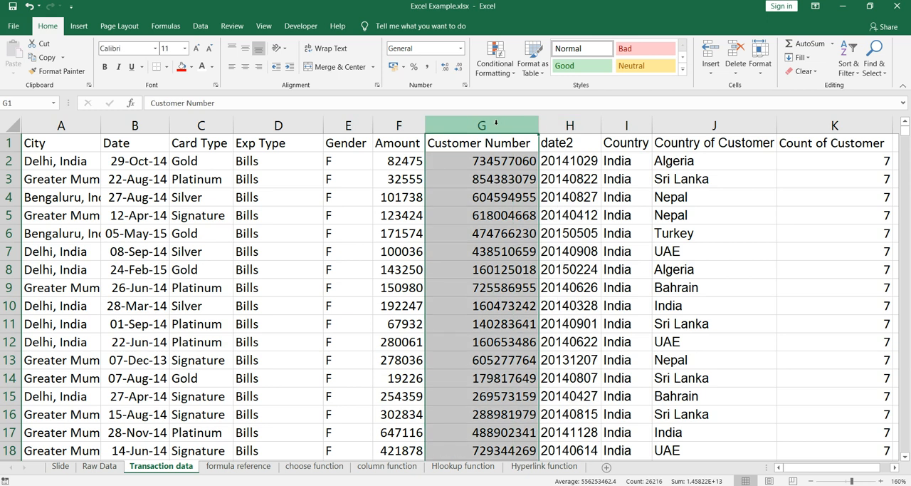
key(shift+Right)
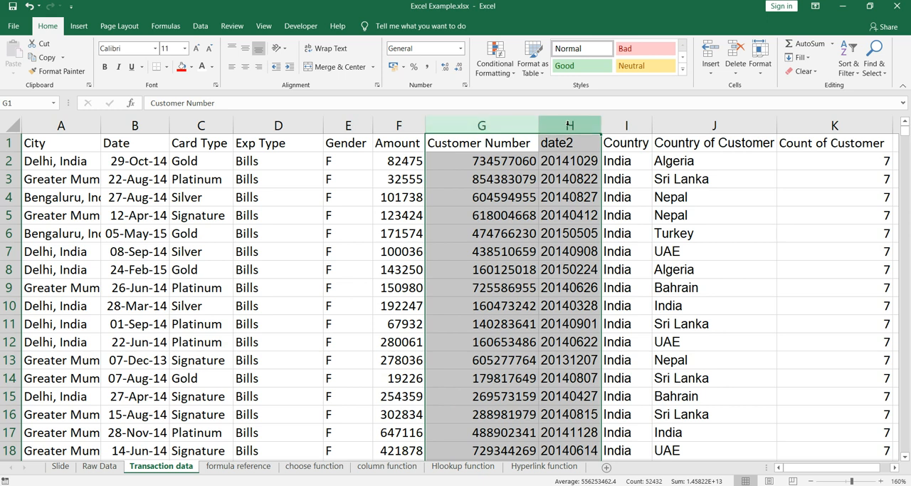
- Set the column index number in F3's VLOOKUP on the formula reference sheet to 2
click(239, 467)
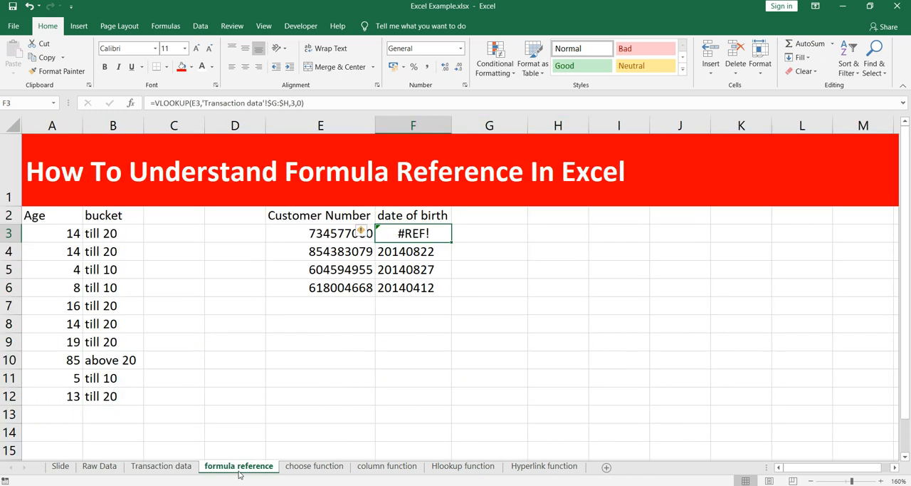
click(296, 103)
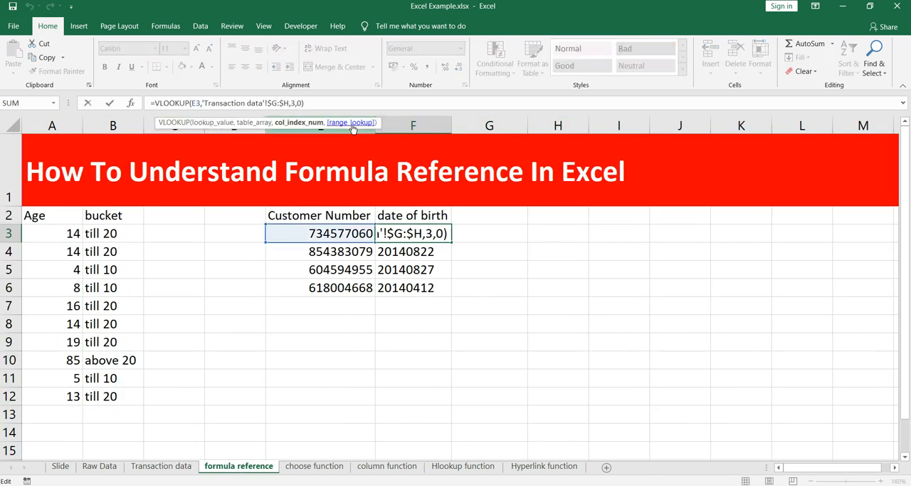
key(BackSpace)
text(2)
key(Return)
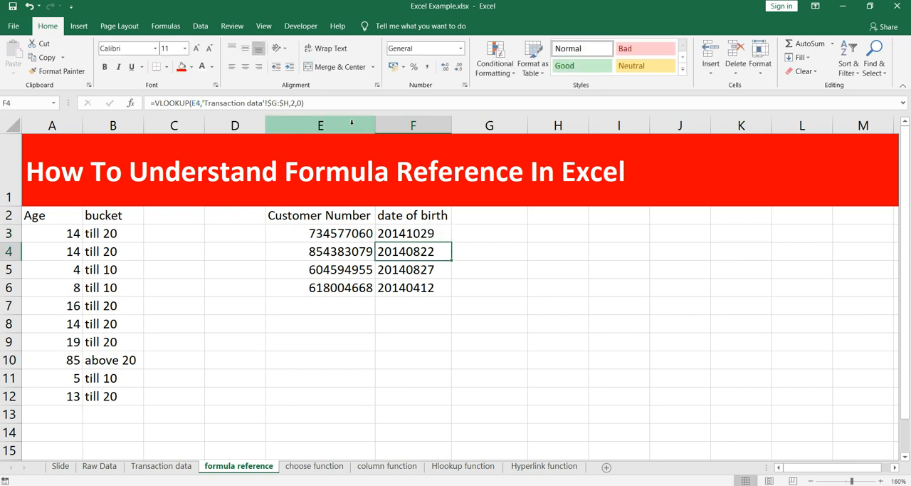
- Fill the VLOOKUP formula from F3 down through F6
click(347, 253)
click(410, 239)
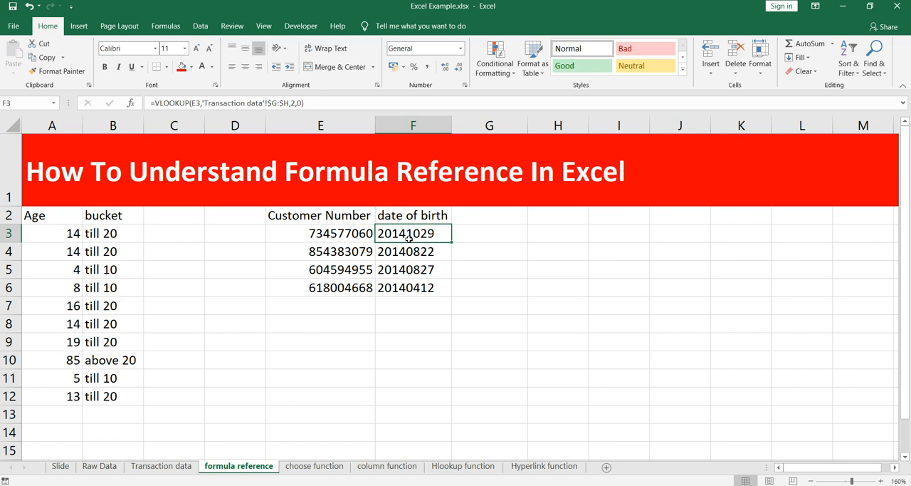
drag(451, 243, 443, 287)
- Review the VLOOKUP formulas in F3 through F6 to compare their lookup value references
click(417, 251)
click(417, 235)
click(409, 255)
click(410, 270)
click(410, 284)
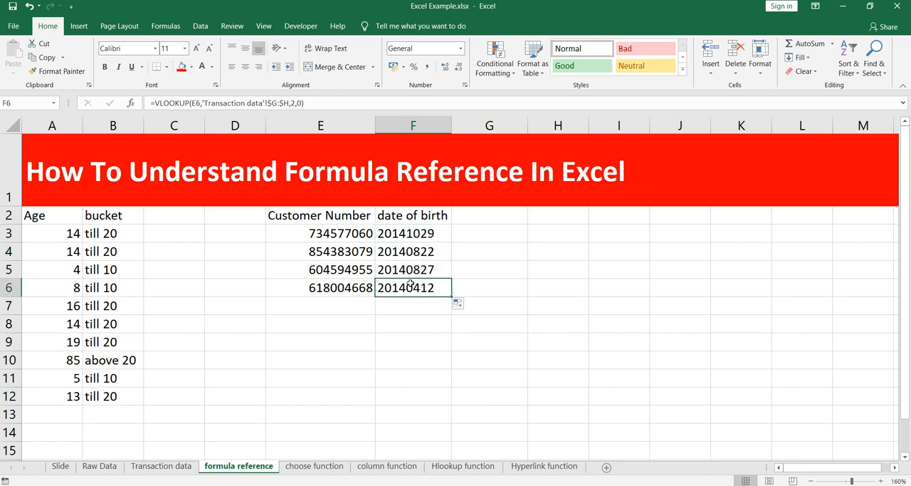